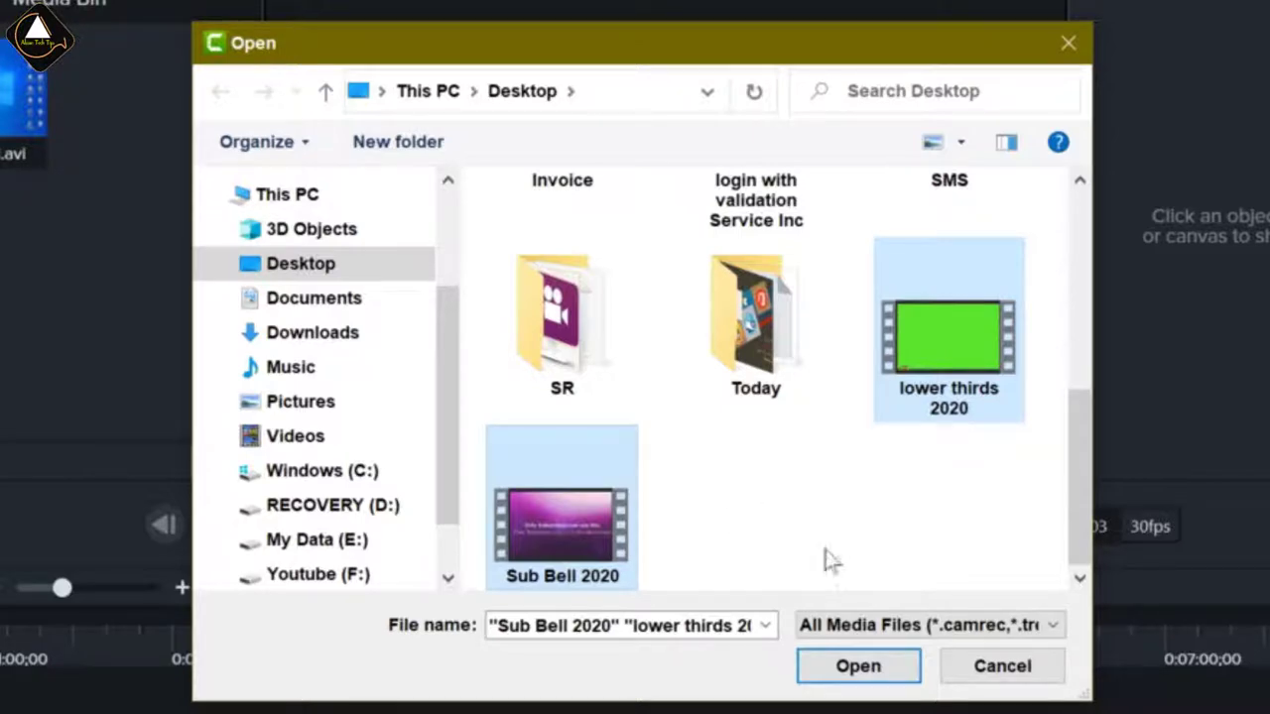
# - Import the Sub Bell 2020 and lower thirds 2020 videos, and place the lower thirds clip at the start of Track 2
pyautogui.click(850, 667)
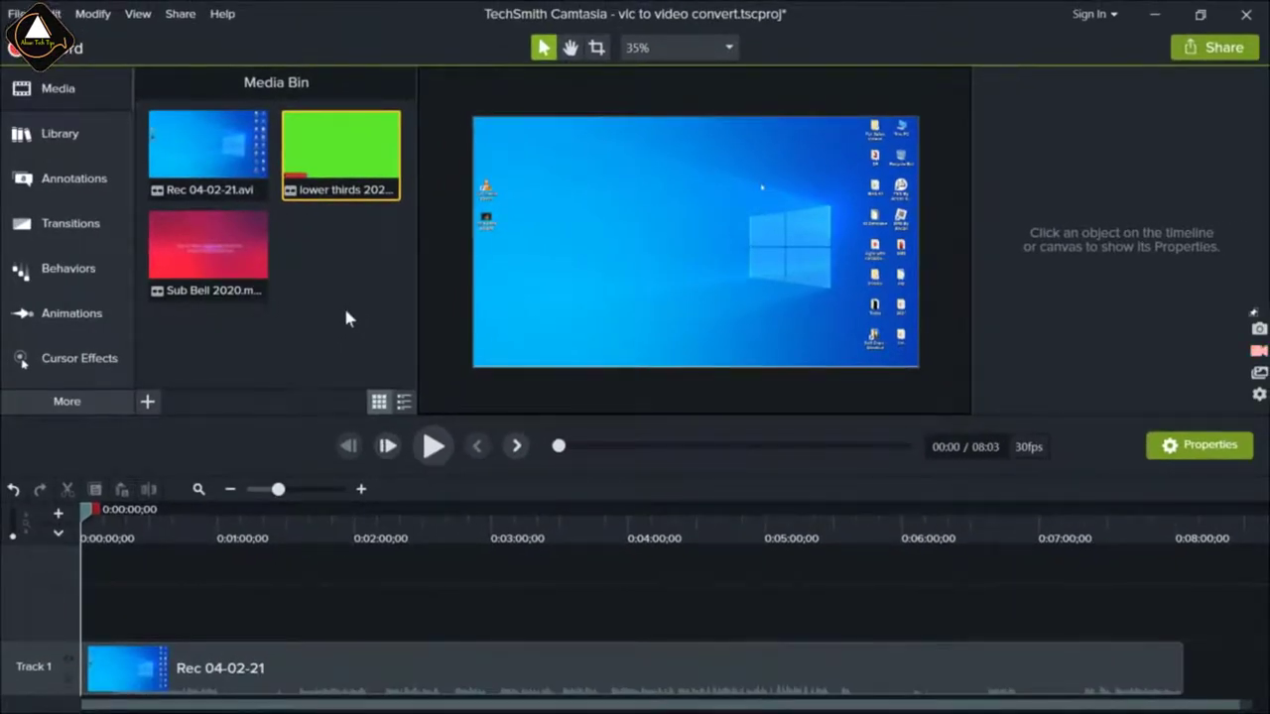
pyautogui.moveTo(340, 135); pyautogui.dragTo(176, 607)
pyautogui.moveTo(86, 606); pyautogui.dragTo(77, 608)
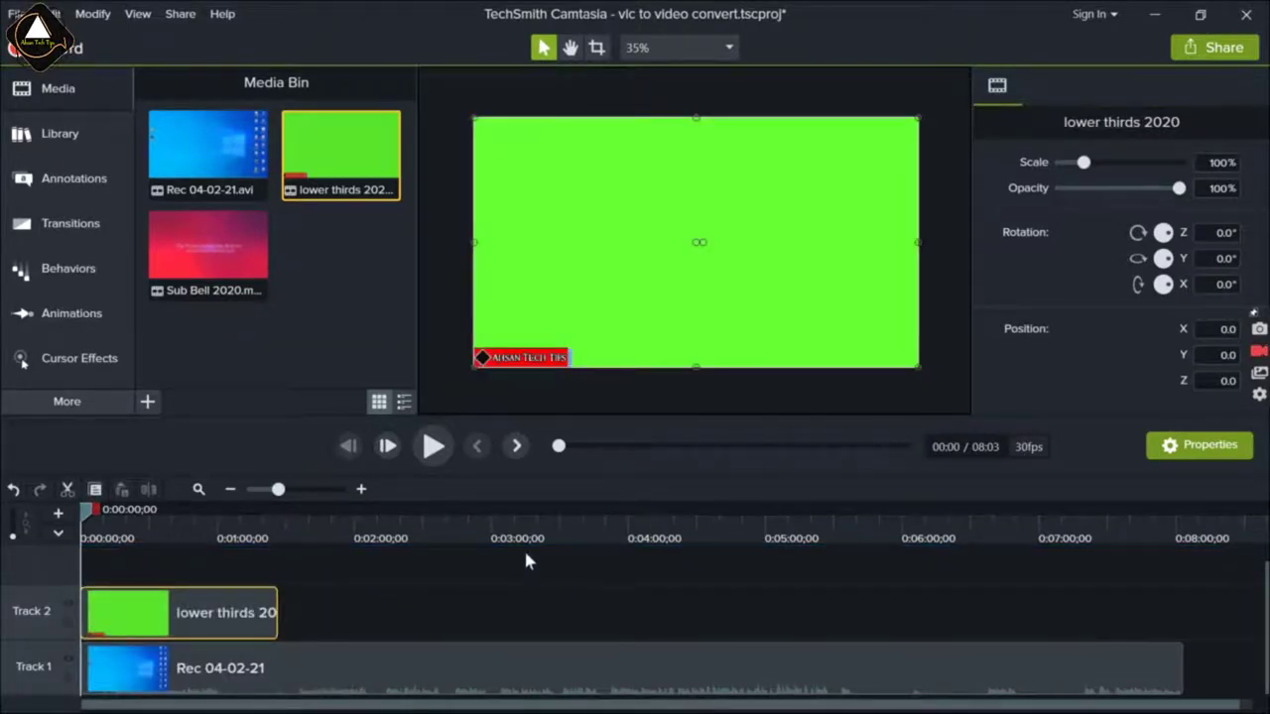
# - Apply the Remove a Color visual effect to the lower thirds clip on Track 2, with the playhead at about 0:33
pyautogui.moveTo(87, 512); pyautogui.dragTo(158, 527)
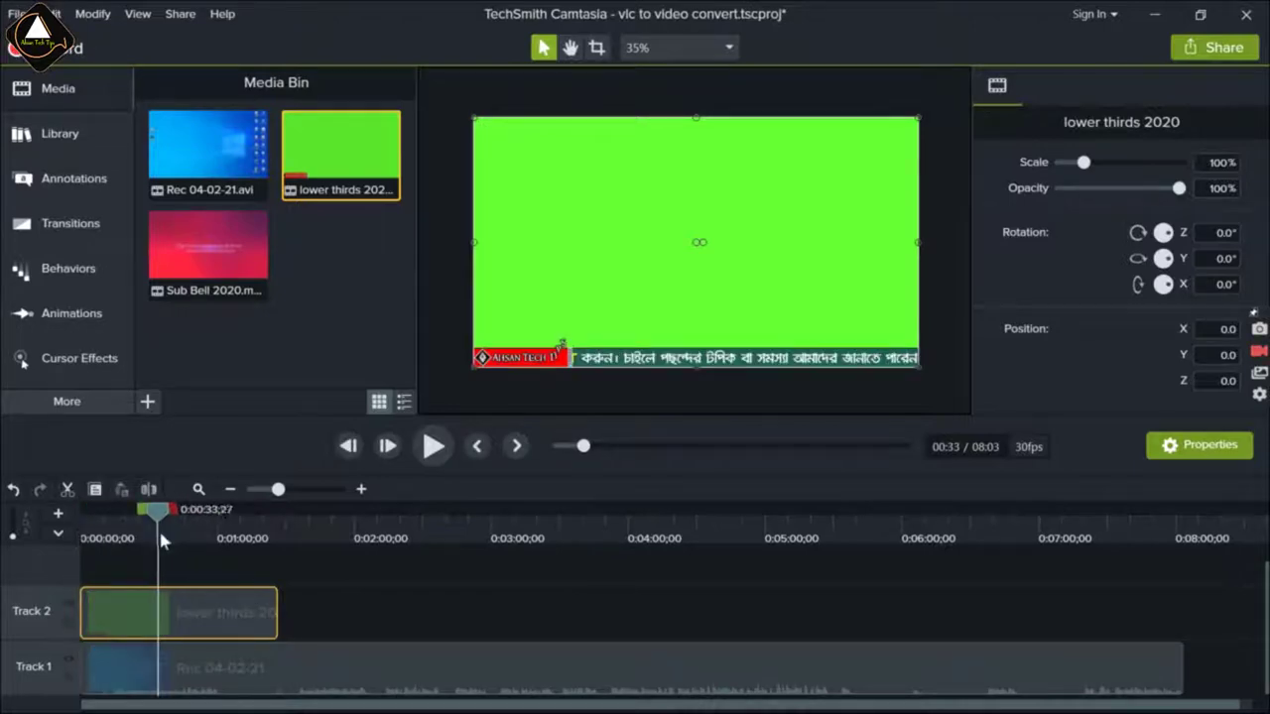
pyautogui.click(80, 405)
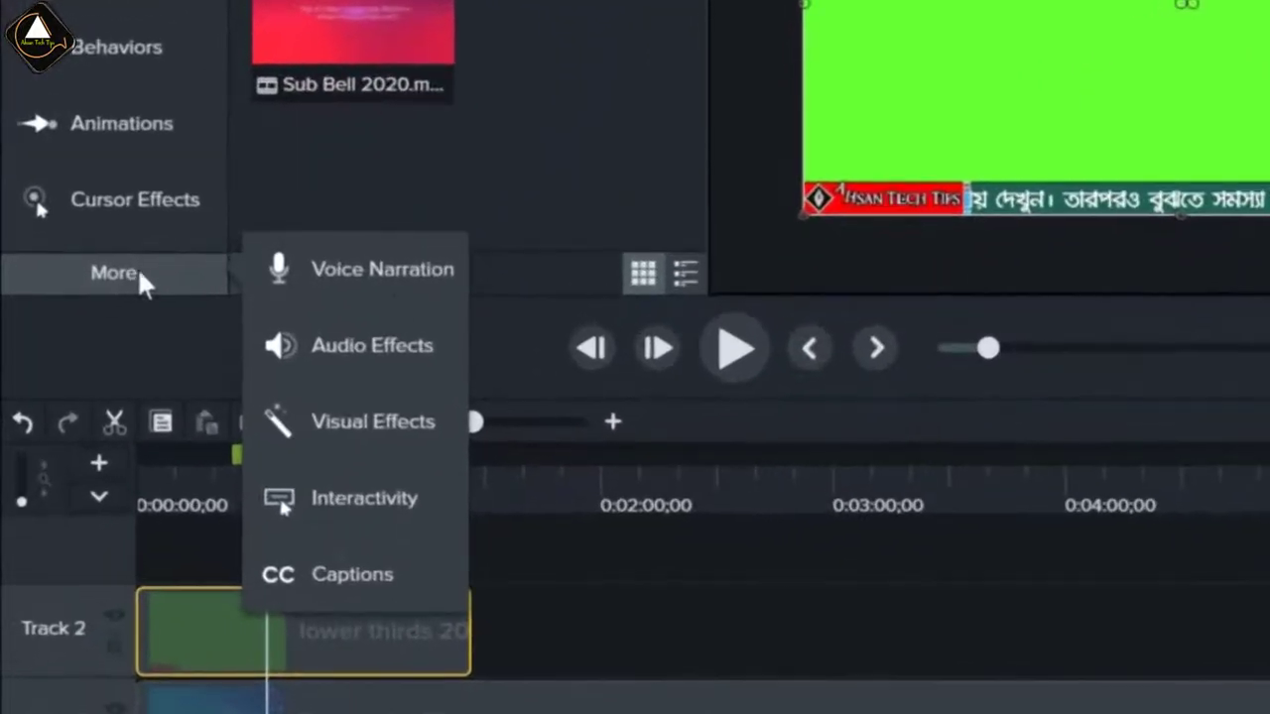
pyautogui.click(402, 430)
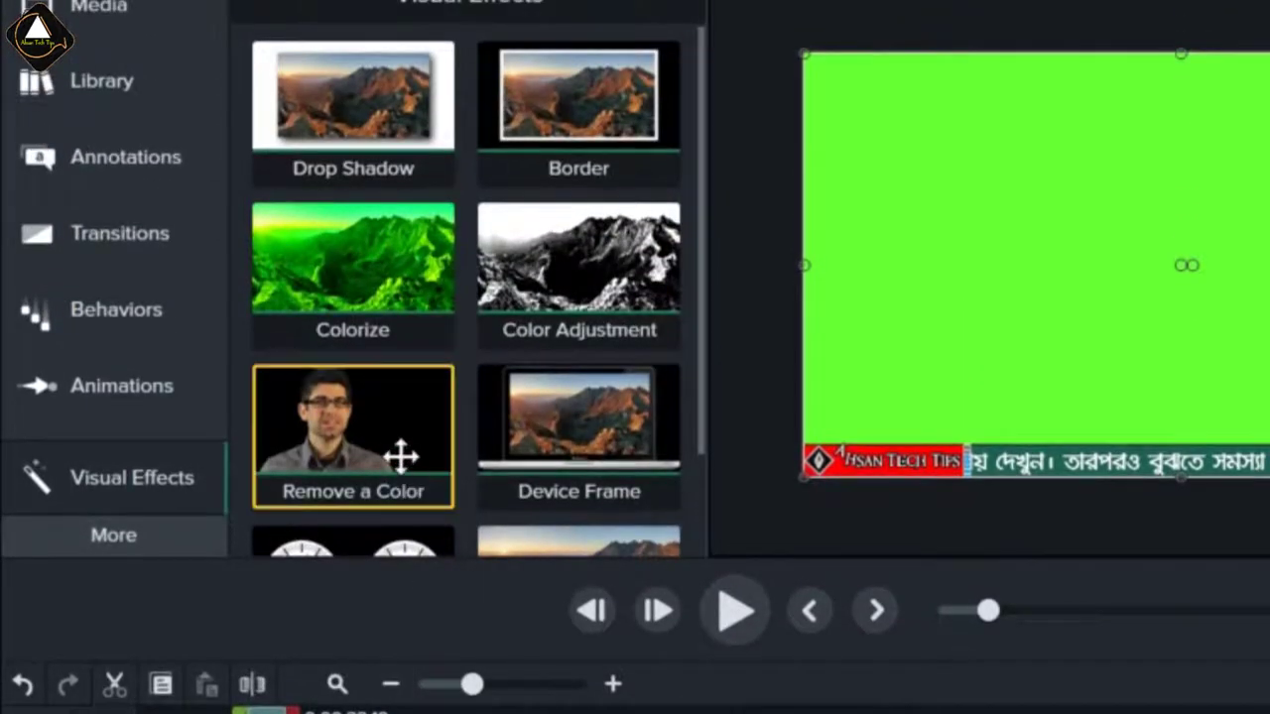
pyautogui.scroll(-1, 402, 458)
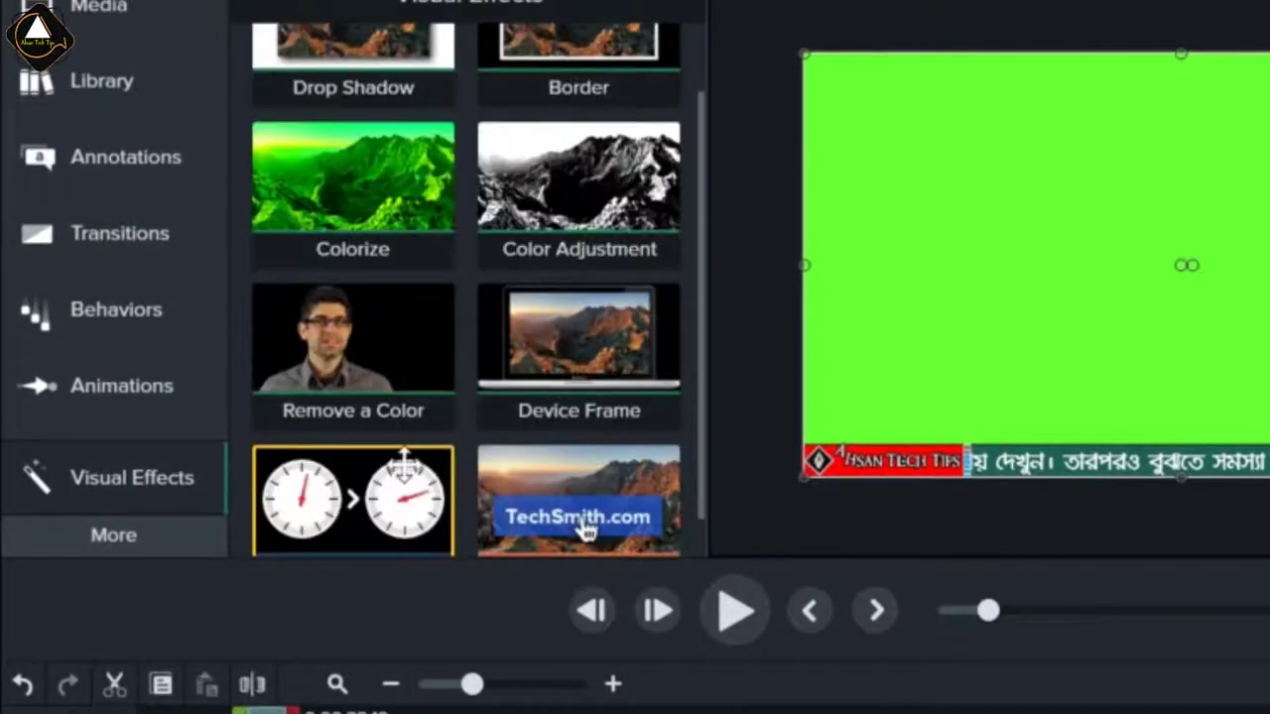
pyautogui.moveTo(407, 367); pyautogui.dragTo(338, 690)
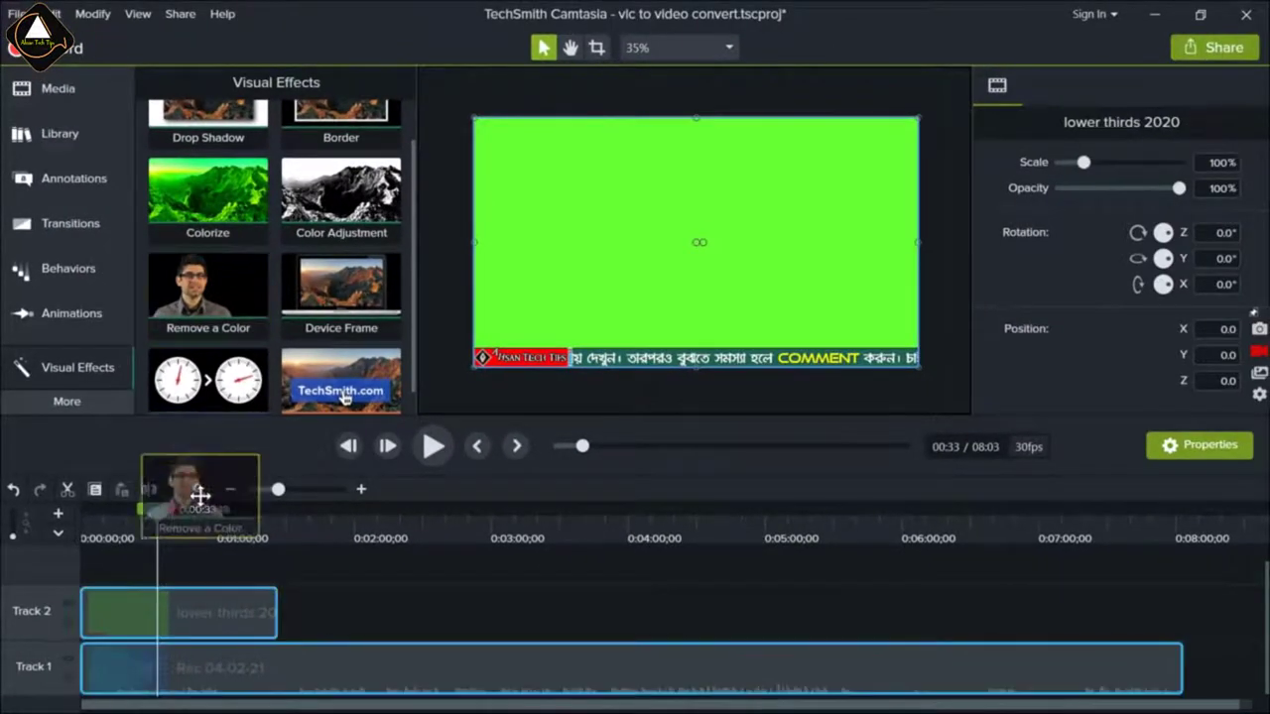
pyautogui.moveTo(200, 494); pyautogui.dragTo(183, 598)
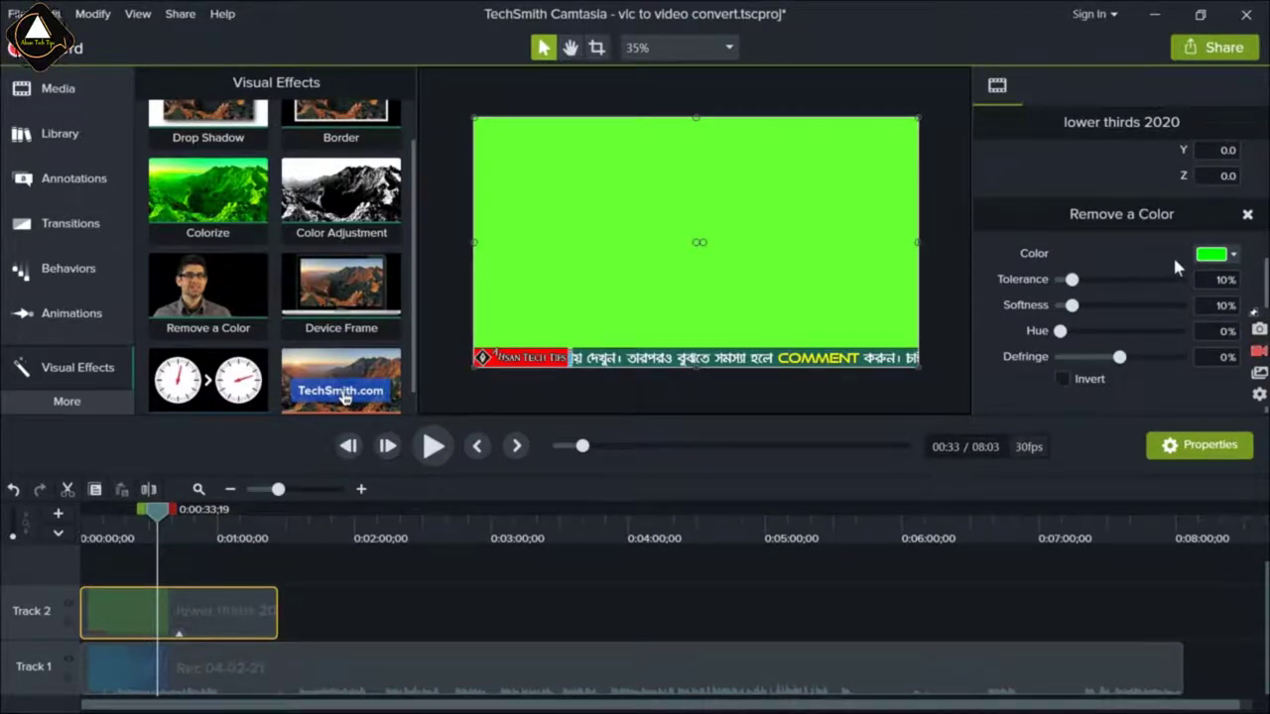
# - Sample the clip's green background from the canvas as the colour for Remove a Color
pyautogui.click(1233, 255)
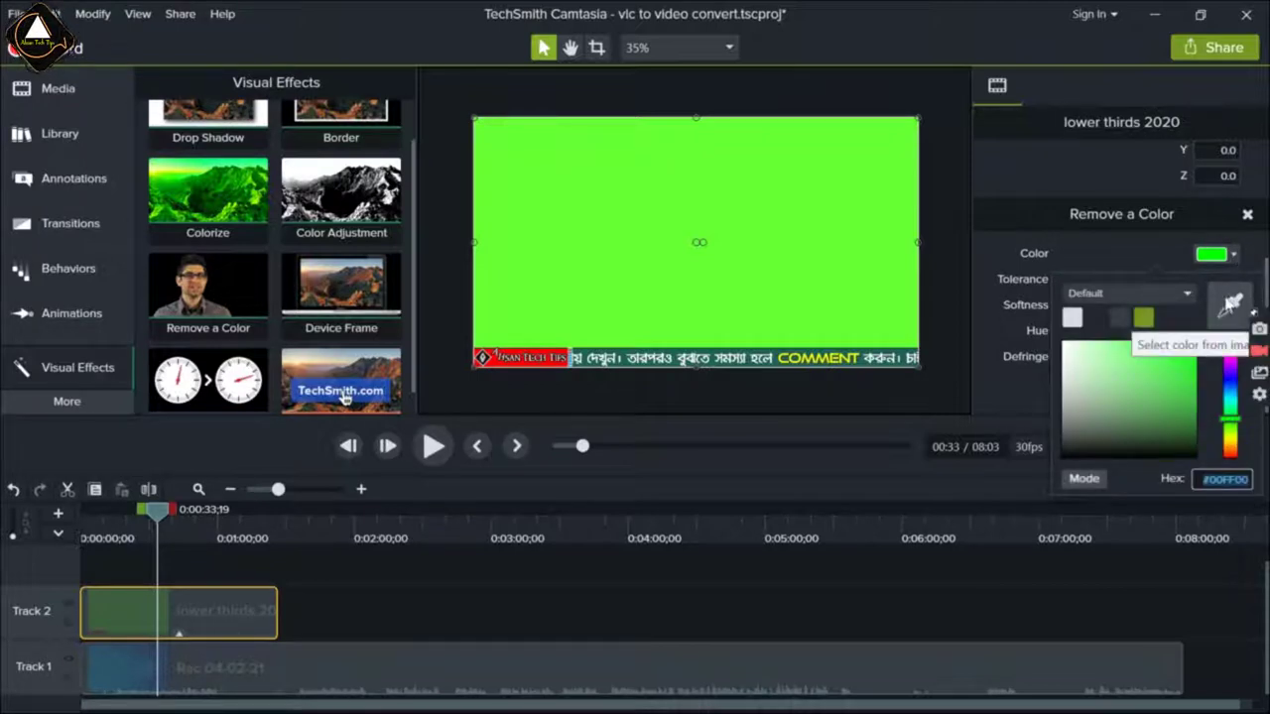
pyautogui.click(1230, 304)
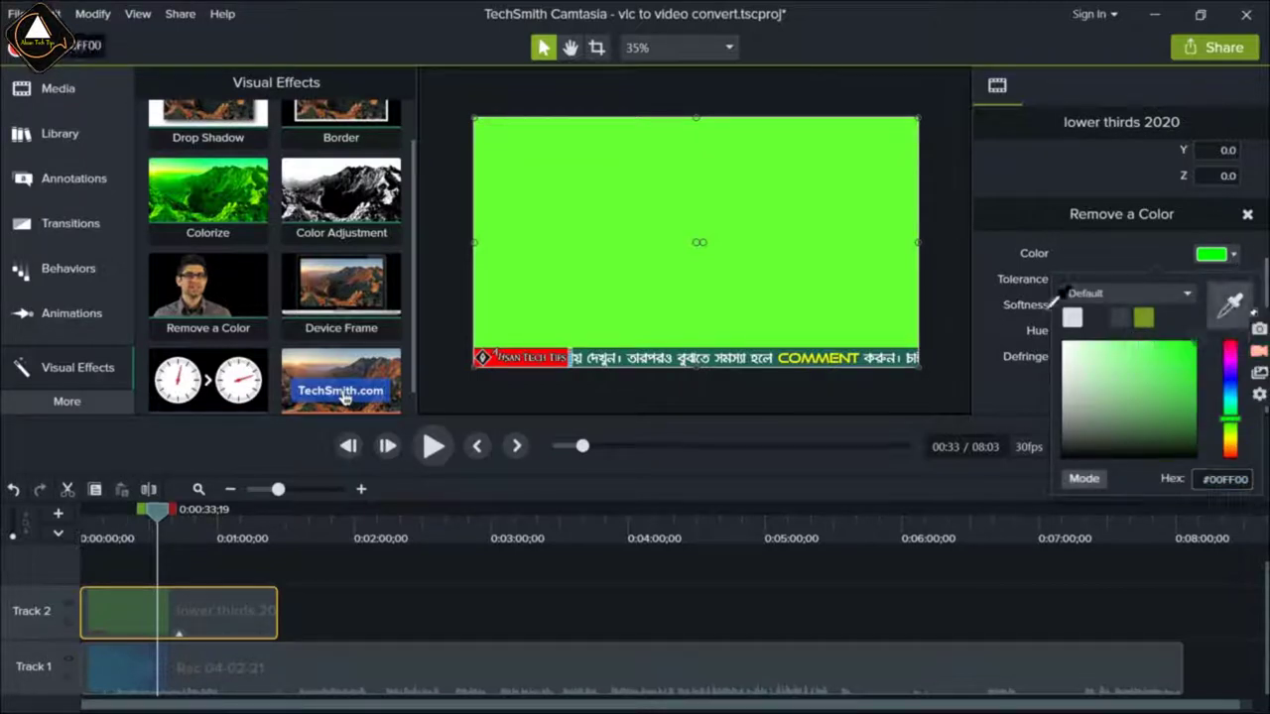
pyautogui.click(569, 221)
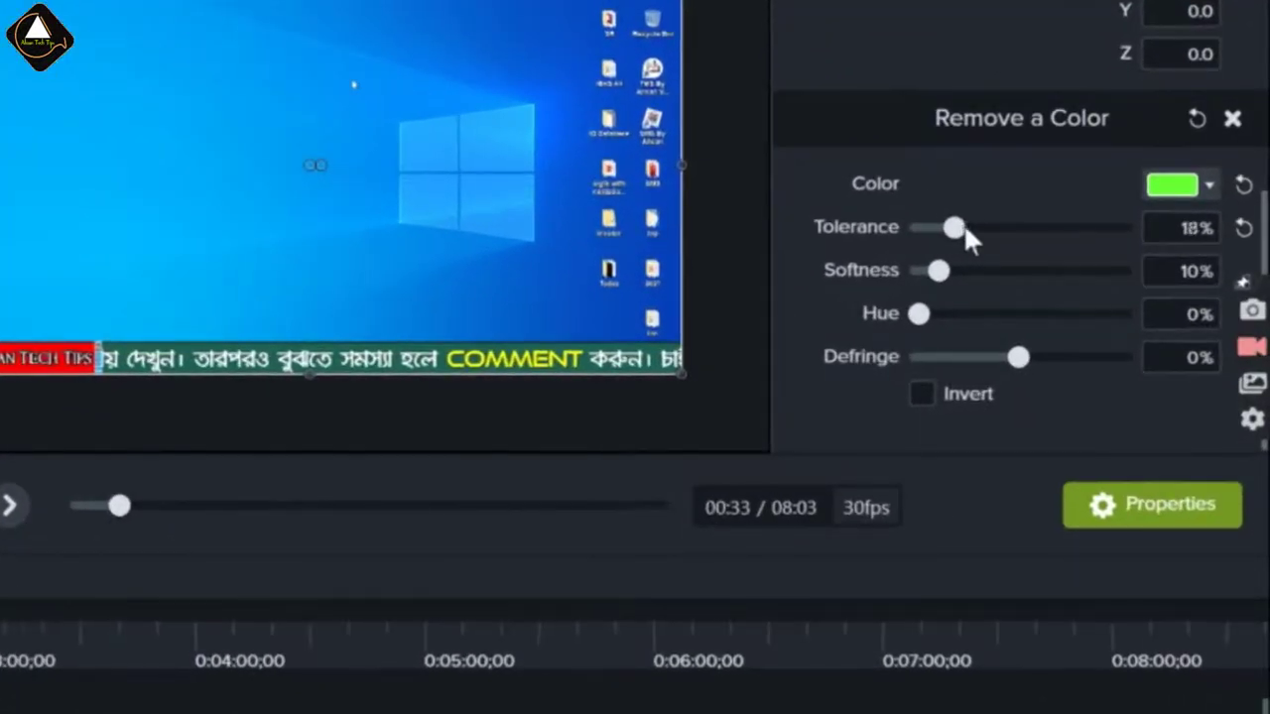
# - Set the Remove a Color effect's Tolerance to 23%, Softness to 6% and Hue to 7%, and adjust Defringe
pyautogui.moveTo(965, 231)
pyautogui.mouseDown()
pyautogui.moveTo(999, 230)
pyautogui.moveTo(970, 235)
pyautogui.mouseUp()
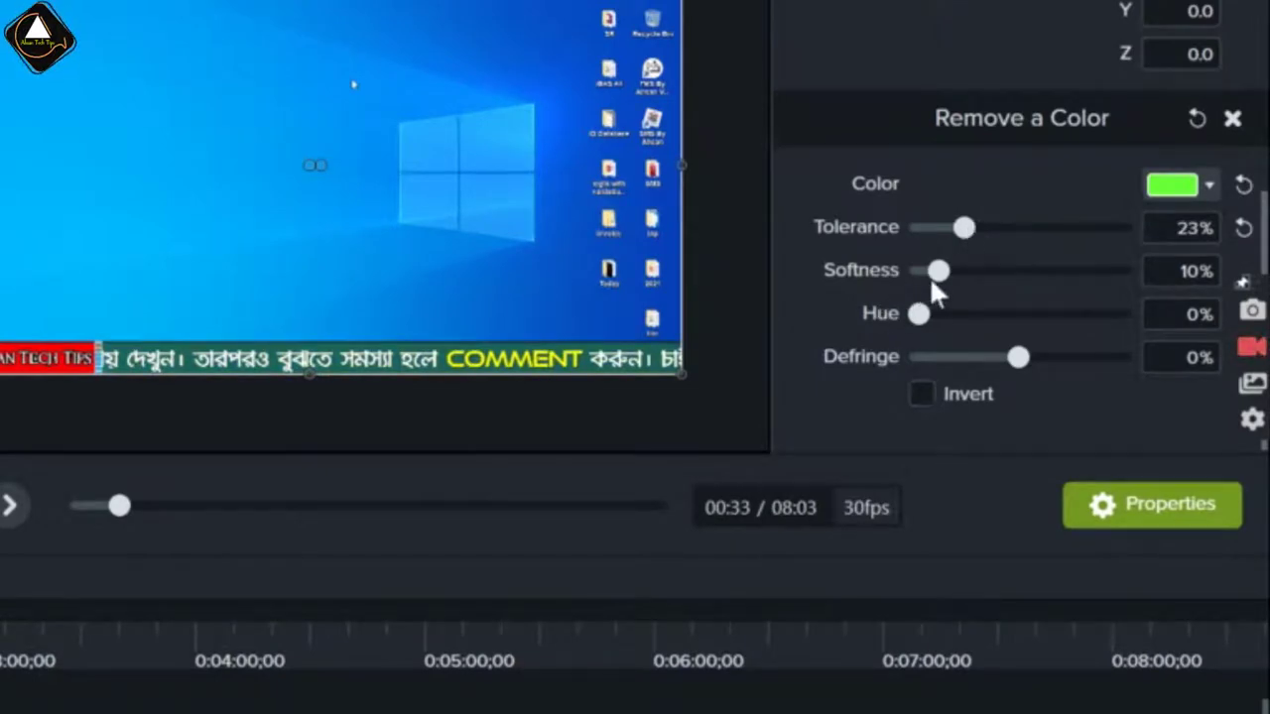
pyautogui.moveTo(930, 279); pyautogui.dragTo(932, 323)
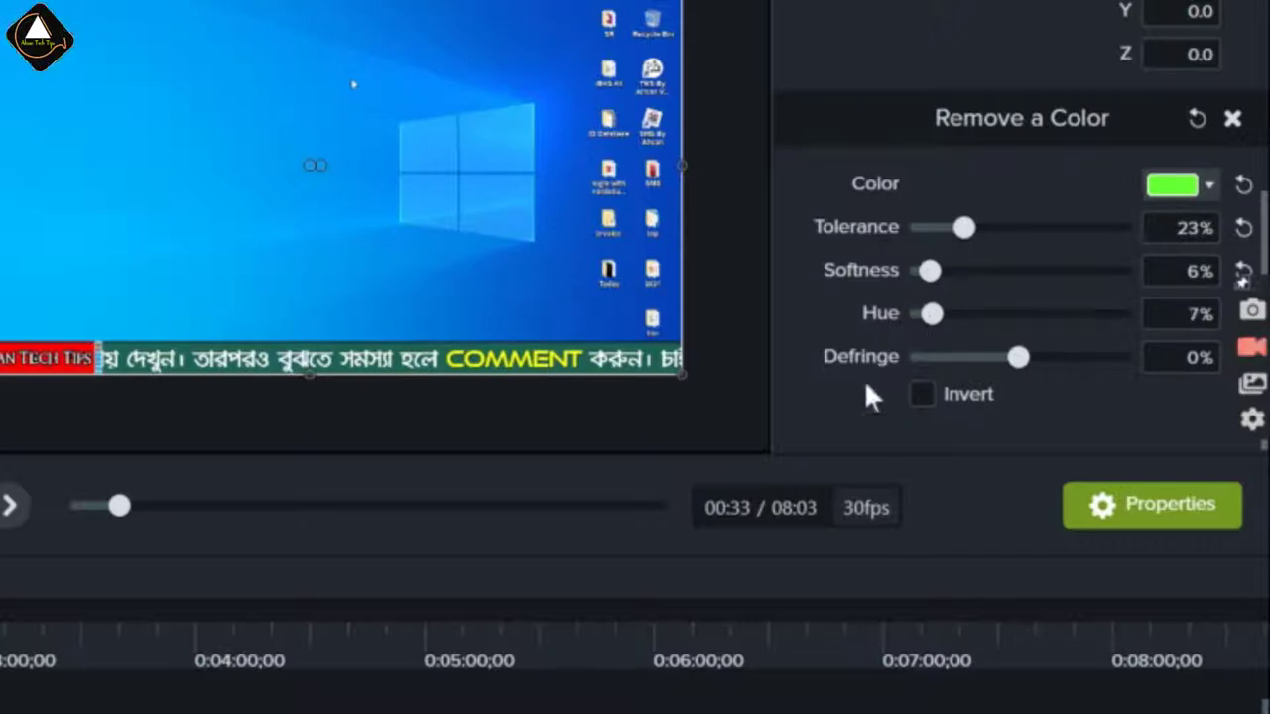
pyautogui.moveTo(1029, 363); pyautogui.dragTo(1013, 369)
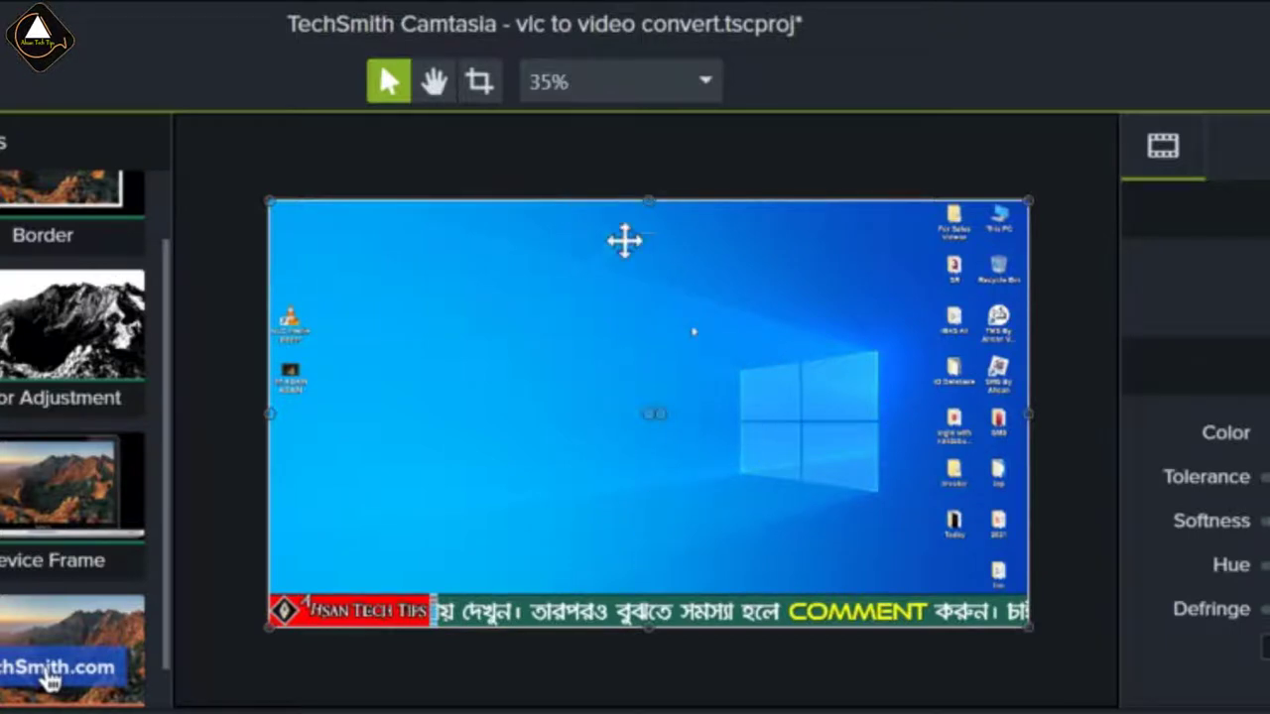
# - Crop the upper part of the lower thirds clip so only the banner strip remains, and return to edit mode
pyautogui.moveTo(645, 198)
pyautogui.mouseDown()
pyautogui.moveTo(651, 439)
pyautogui.moveTo(647, 200)
pyautogui.mouseUp()
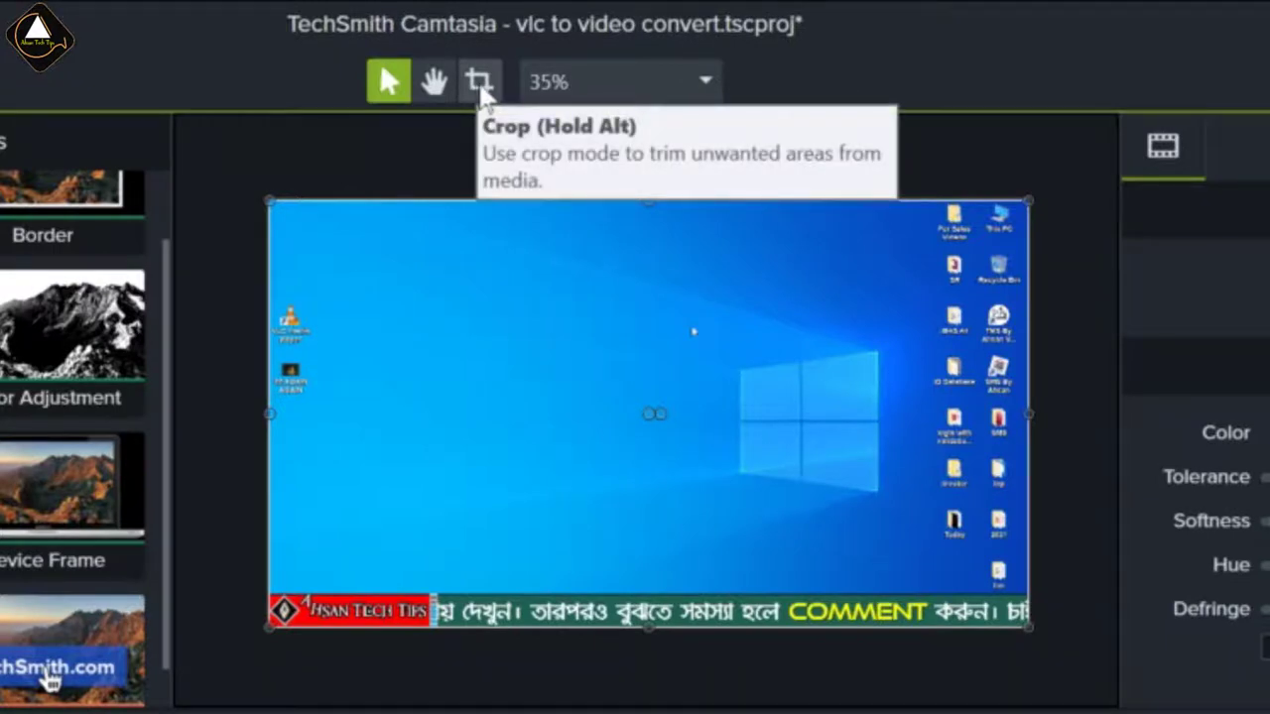
pyautogui.click(480, 84)
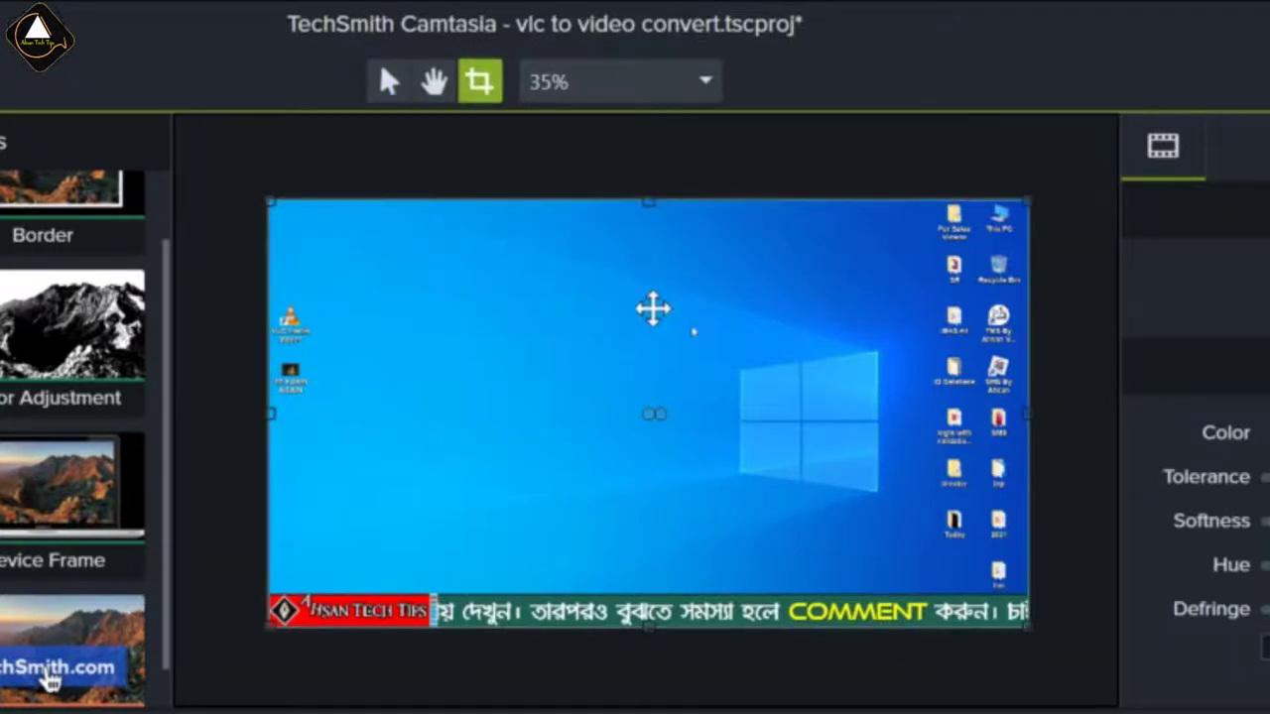
pyautogui.moveTo(649, 204); pyautogui.dragTo(658, 595)
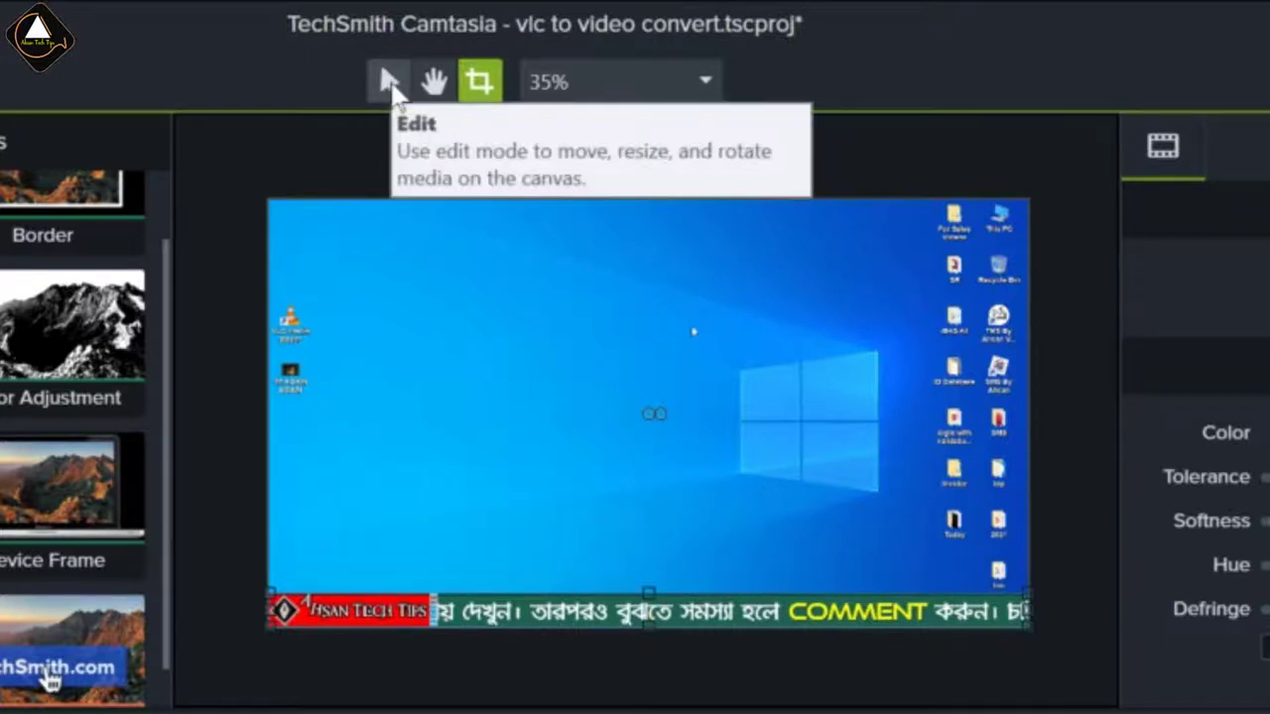
pyautogui.click(390, 82)
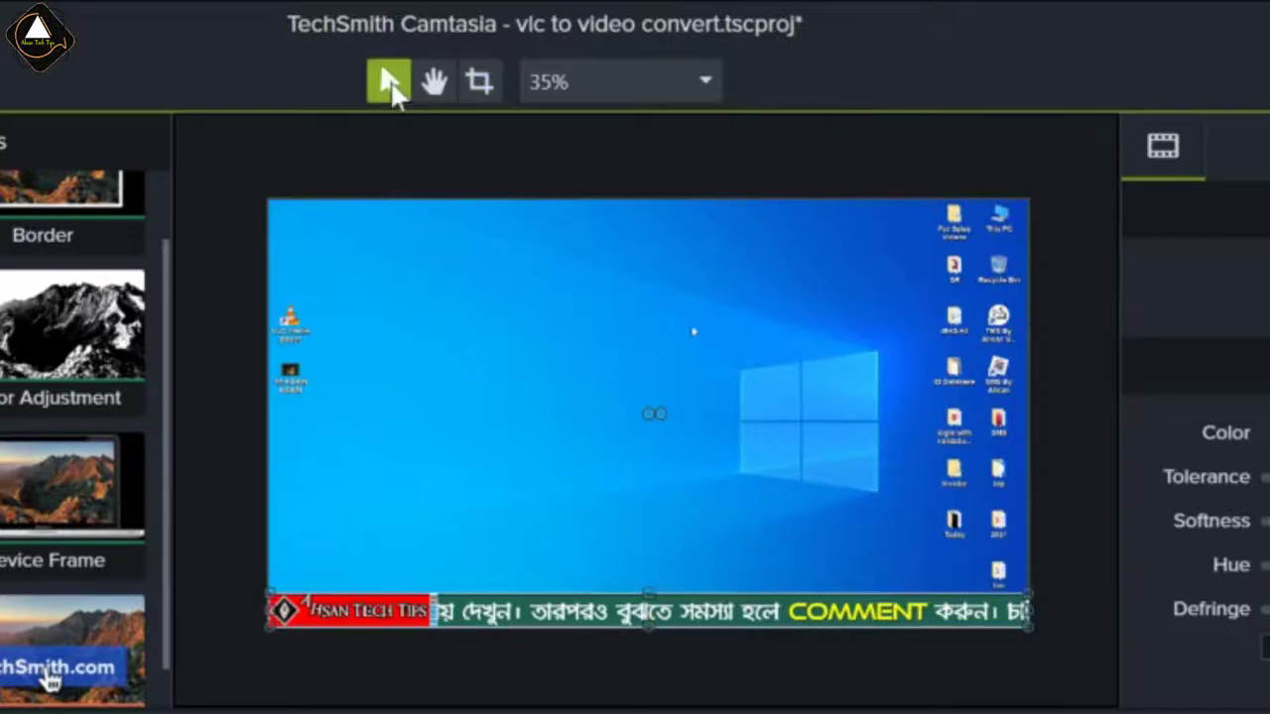
# - Fit the cropped banner across the full canvas width along its lower edge, at position Y -2.9
pyautogui.click(590, 521)
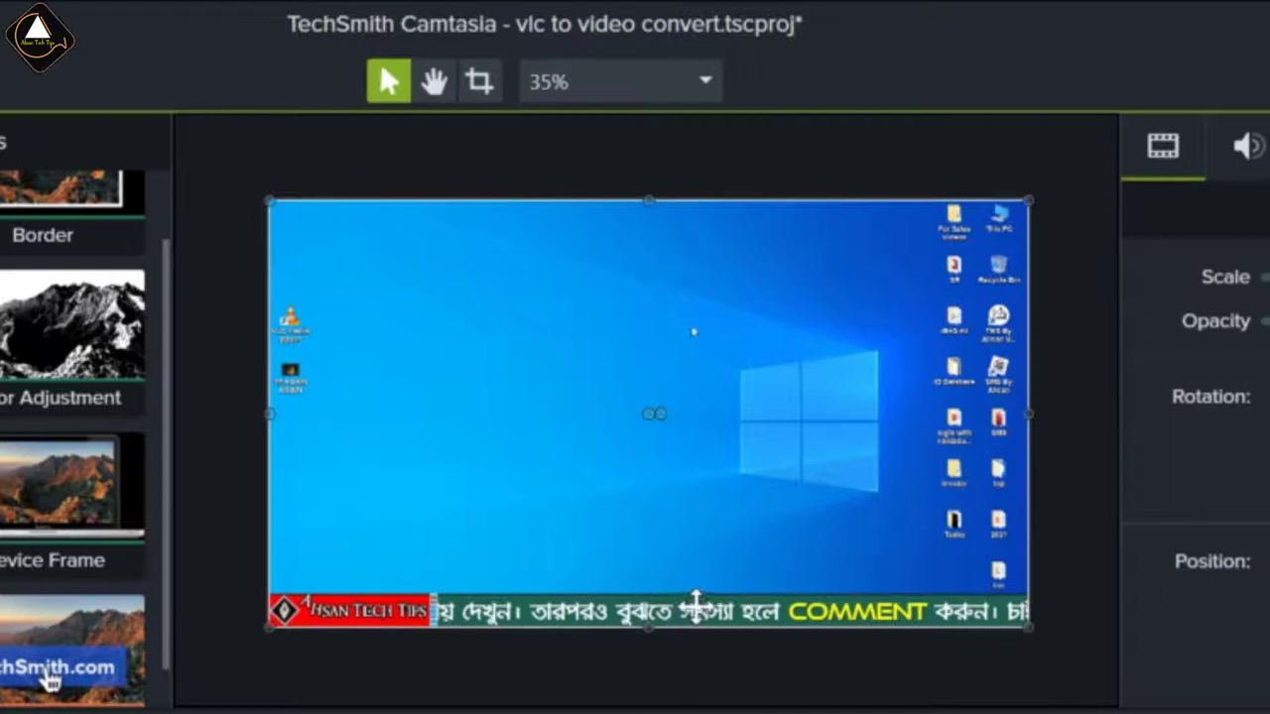
pyautogui.moveTo(648, 586)
pyautogui.mouseDown()
pyautogui.moveTo(649, 445)
pyautogui.moveTo(649, 630)
pyautogui.moveTo(651, 595)
pyautogui.mouseUp()
pyautogui.moveTo(1004, 613); pyautogui.dragTo(1031, 613)
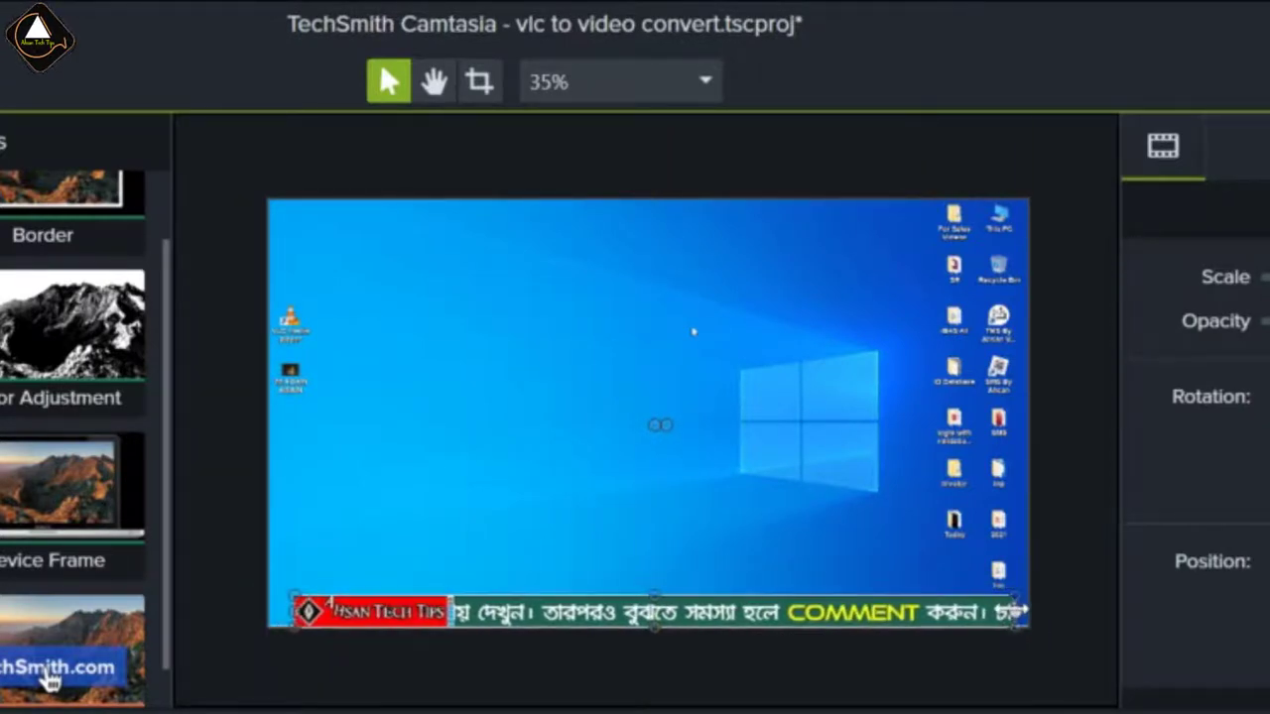
pyautogui.moveTo(295, 612); pyautogui.dragTo(268, 610)
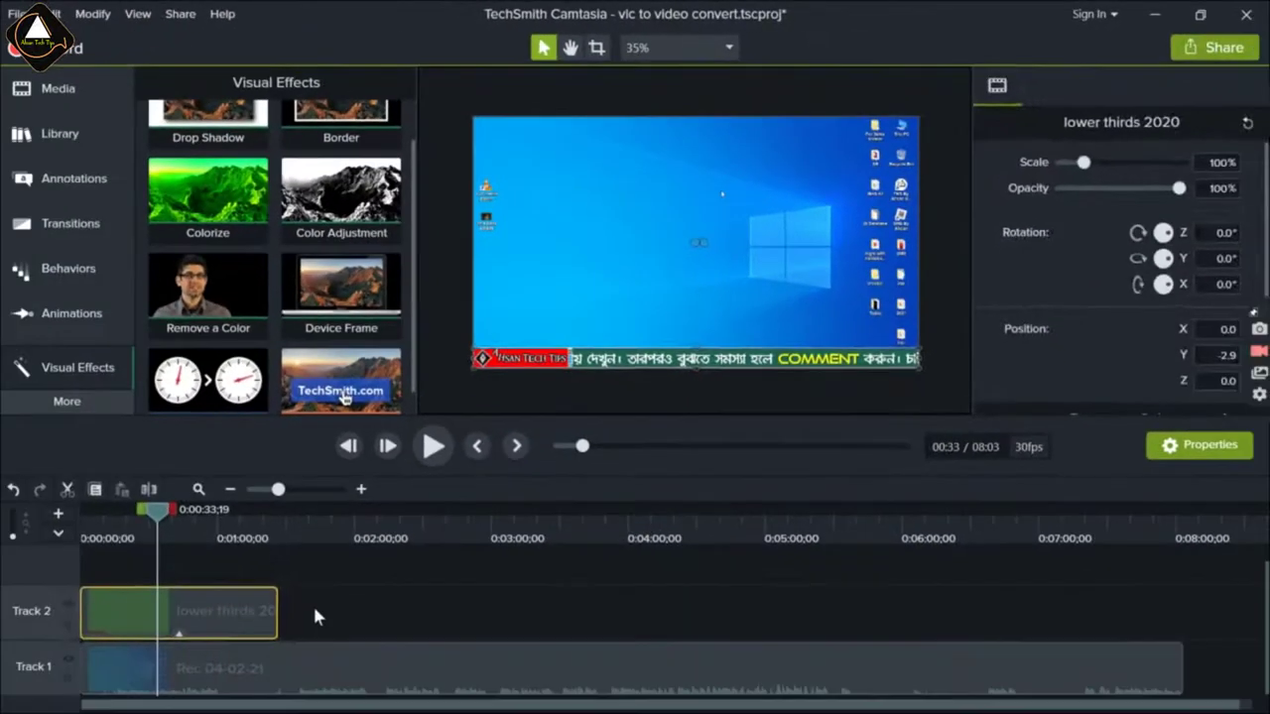
# - Preview the banner at 0:00:54;15 and delete the lower thirds clip from Track 2
pyautogui.click(285, 605)
pyautogui.moveTo(158, 526); pyautogui.dragTo(205, 534)
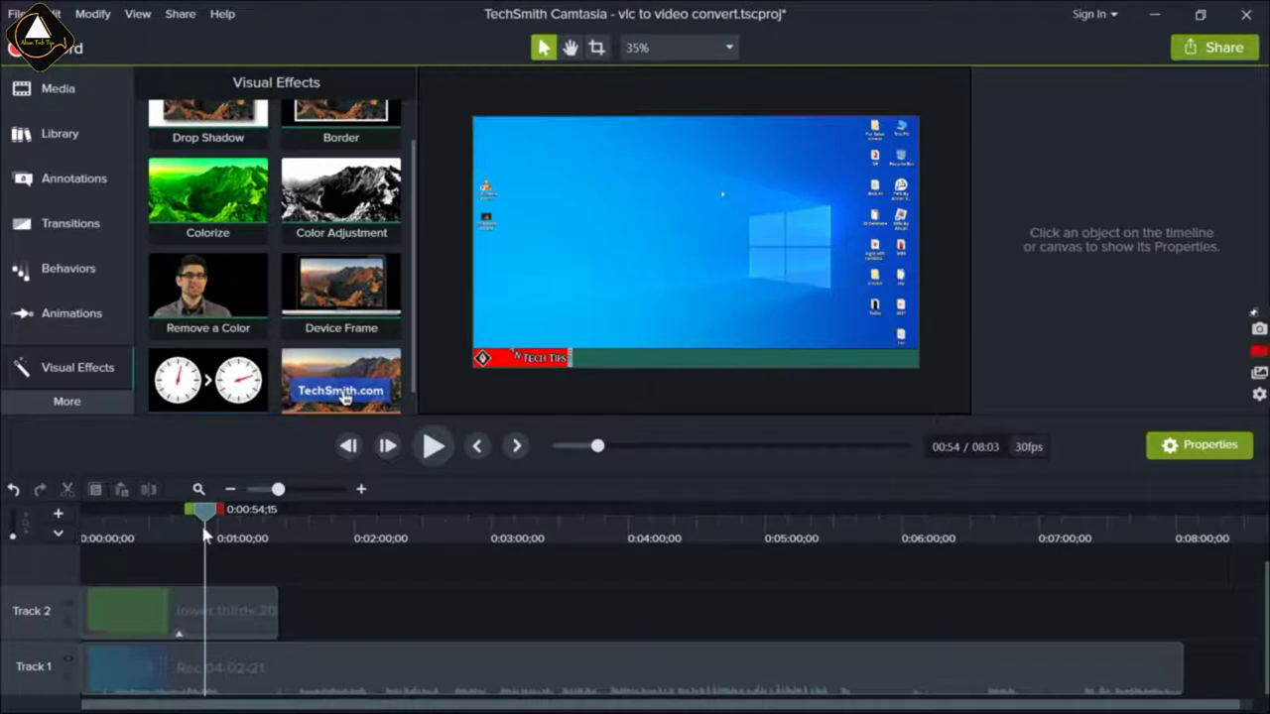
pyautogui.click(238, 615)
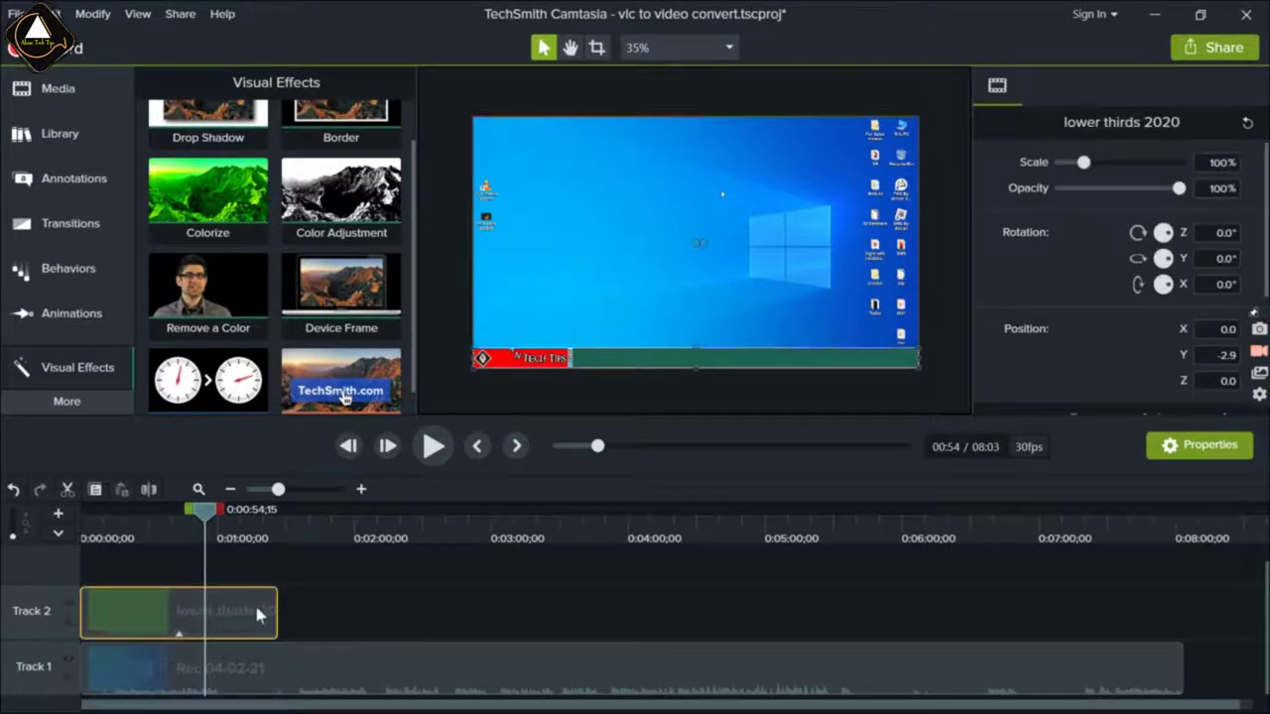
pyautogui.press('Delete')
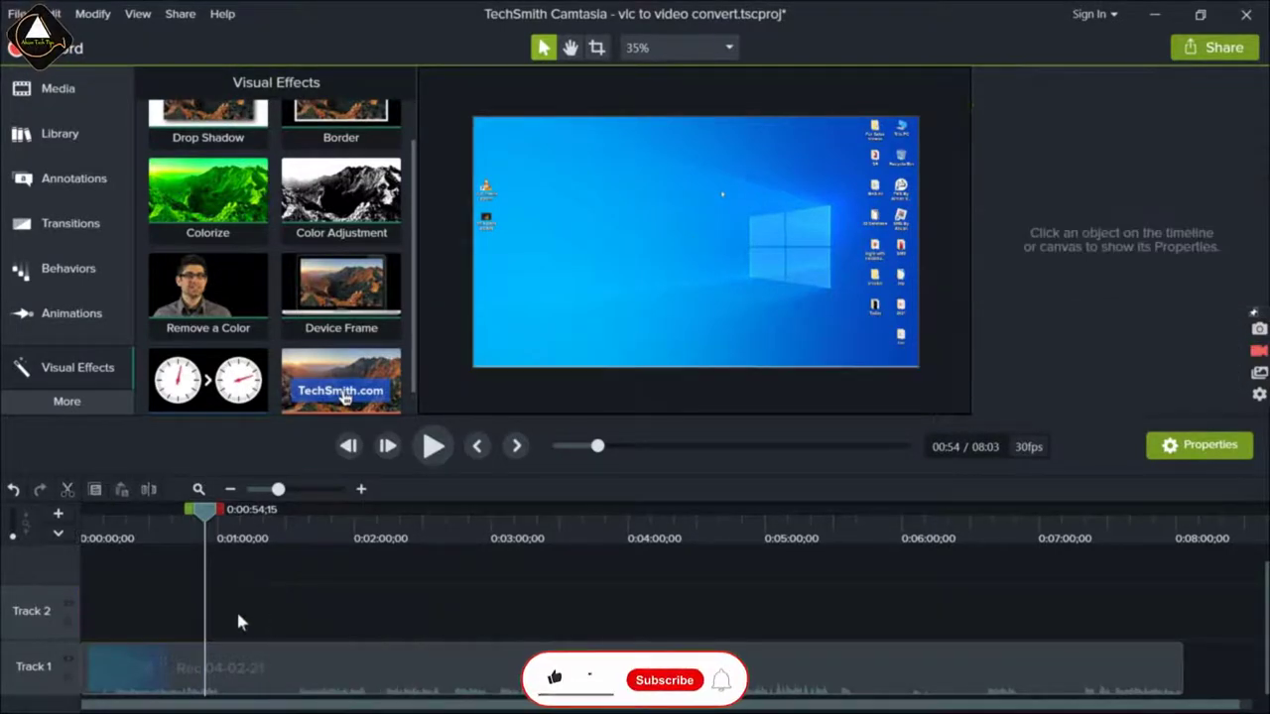
# - Place the Sub Bell 2020 video from the media bin on Track 2, starting at 0:00:54;15
pyautogui.hotkey('ctrl', '1')
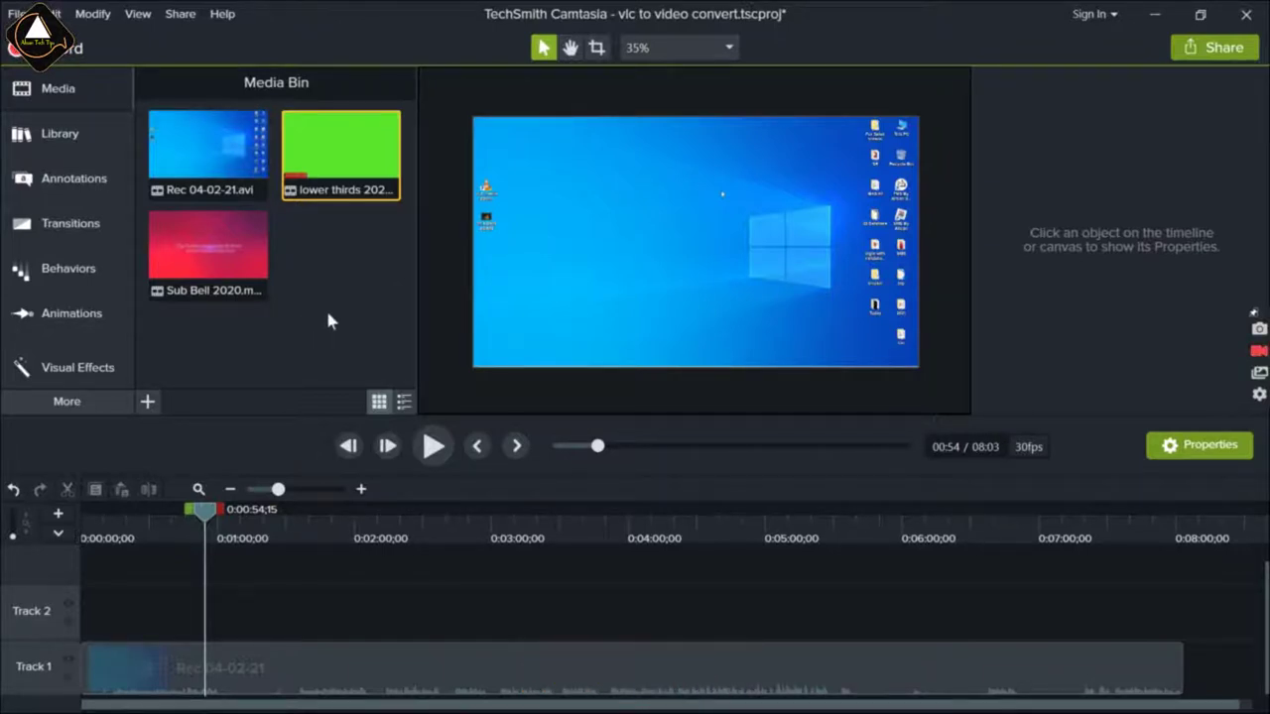
pyautogui.moveTo(230, 260); pyautogui.dragTo(204, 623)
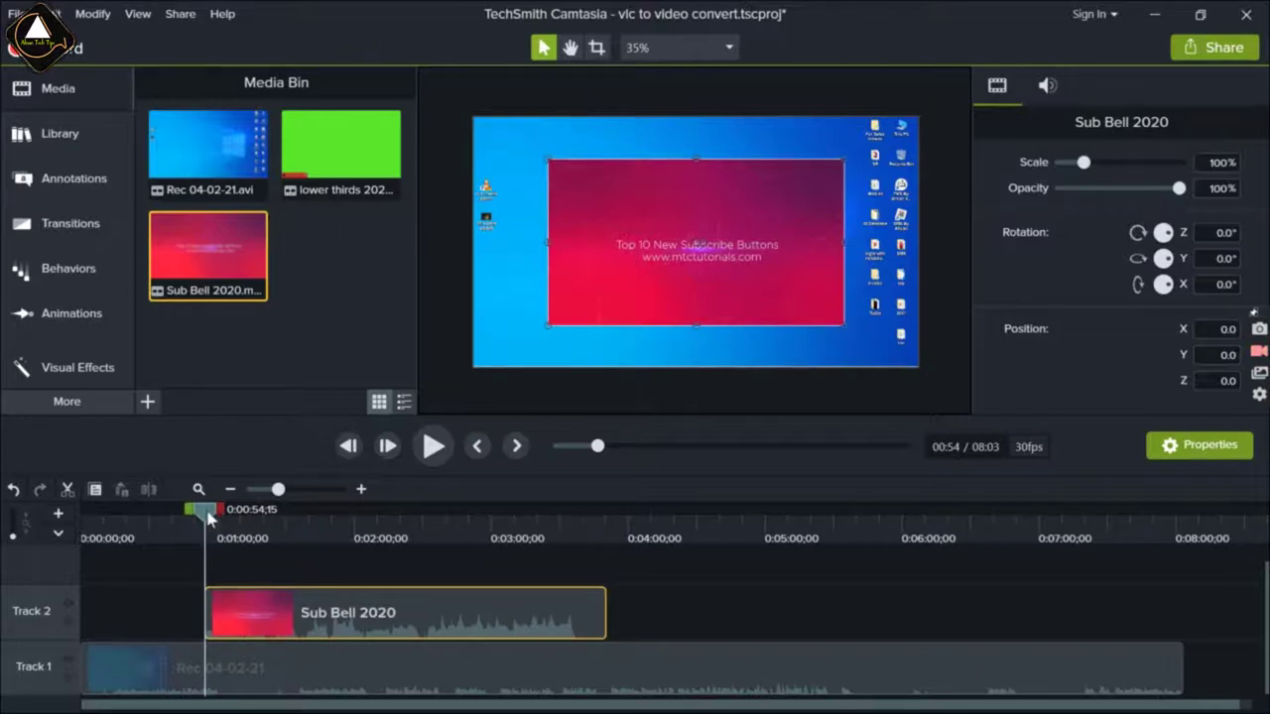
# - Split the Sub Bell 2020 clip at 0:01:34;27, where the subscribe button shows on green, and delete the part before it
pyautogui.moveTo(209, 516); pyautogui.dragTo(287, 519)
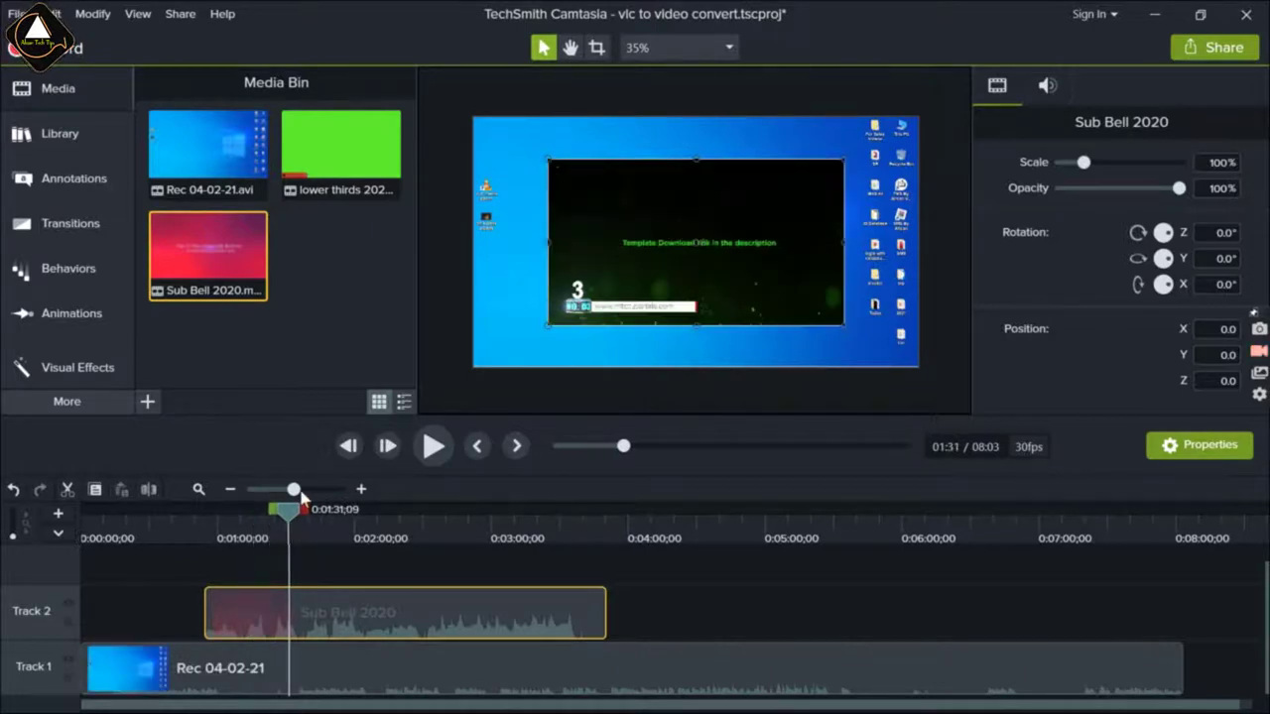
pyautogui.click(299, 490)
pyautogui.moveTo(289, 523); pyautogui.dragTo(347, 533)
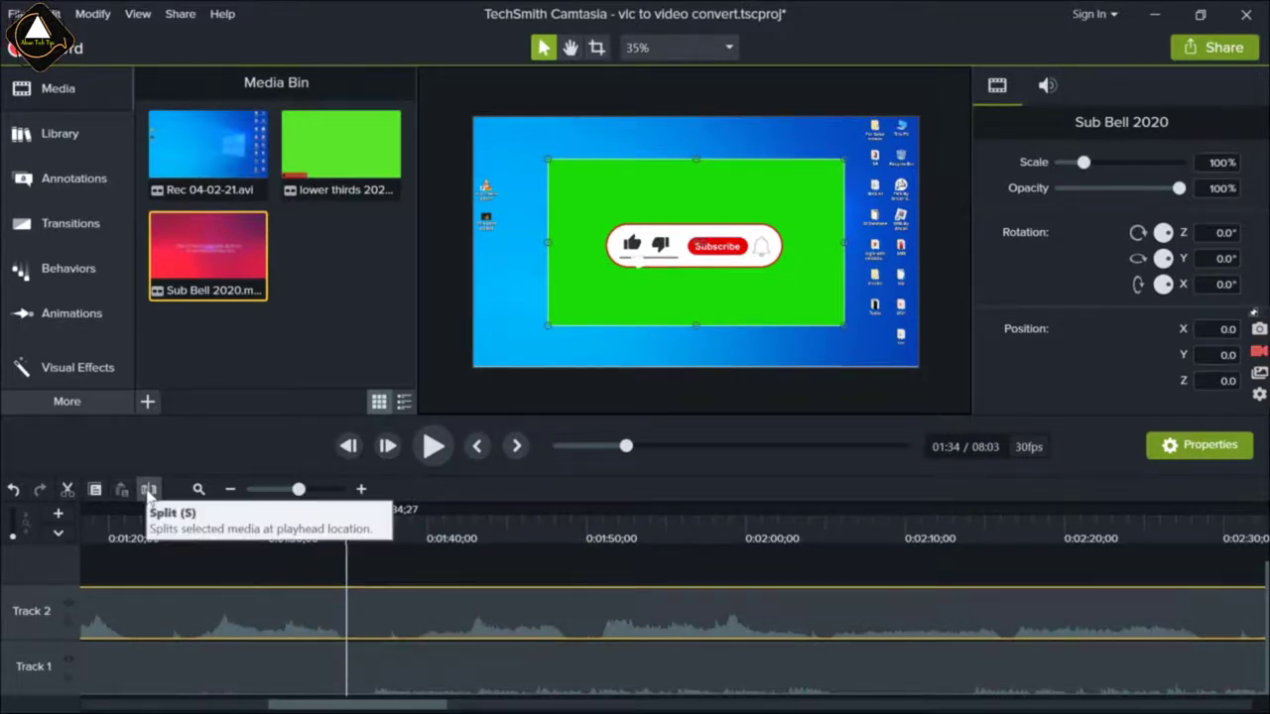
pyautogui.click(149, 490)
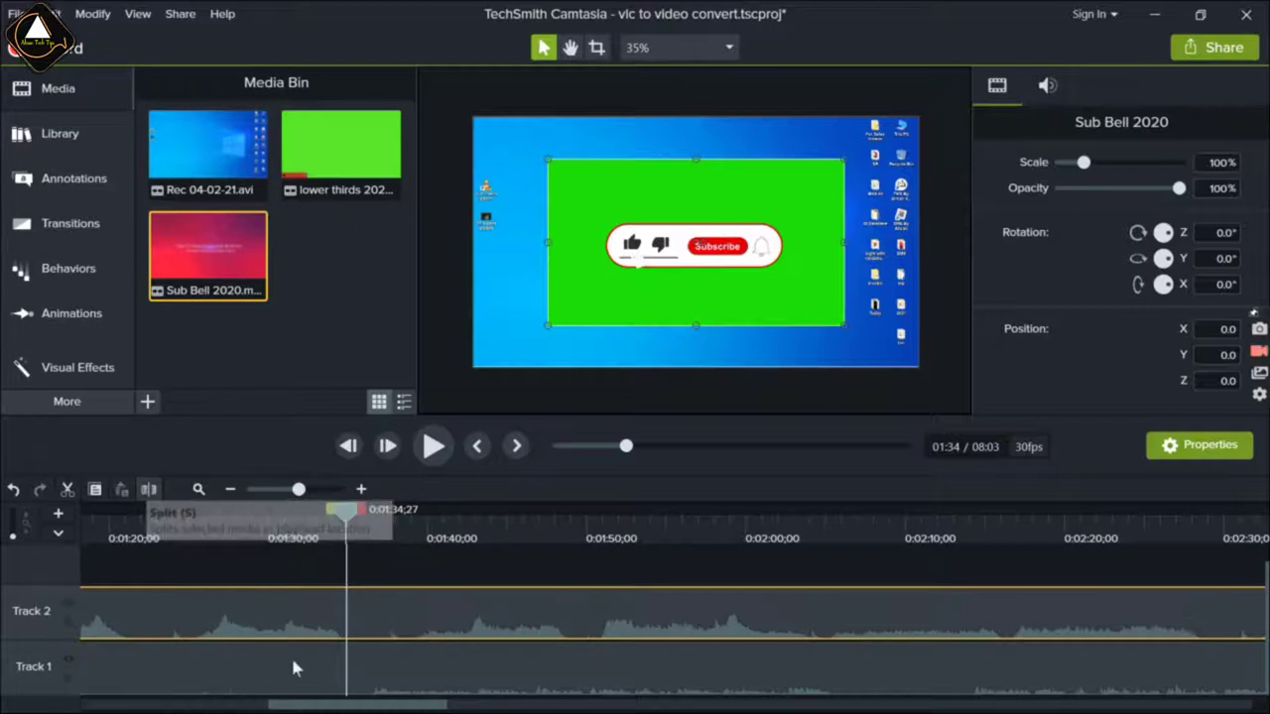
pyautogui.click(258, 609)
pyautogui.press('Delete')
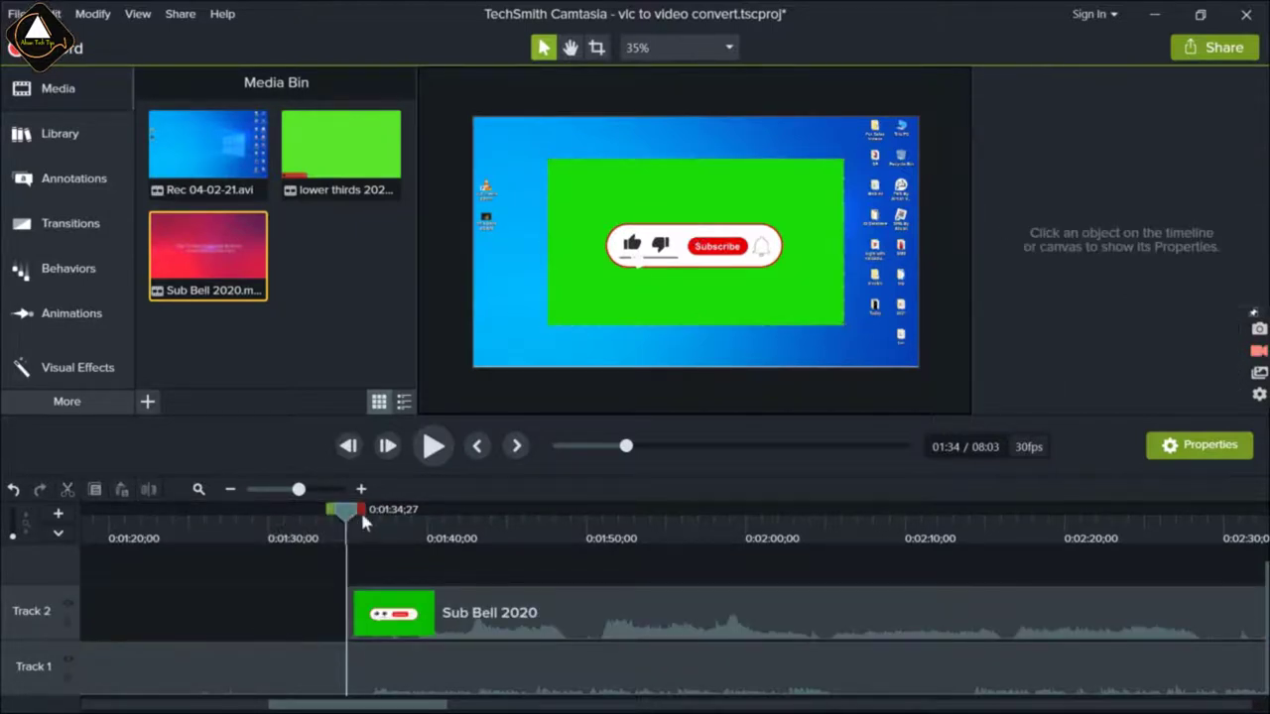
# - Split the Sub Bell 2020 clip at 0:01:41;13, where the button animation has ended, and delete the part after it
pyautogui.moveTo(362, 518); pyautogui.dragTo(600, 542)
pyautogui.click(449, 535)
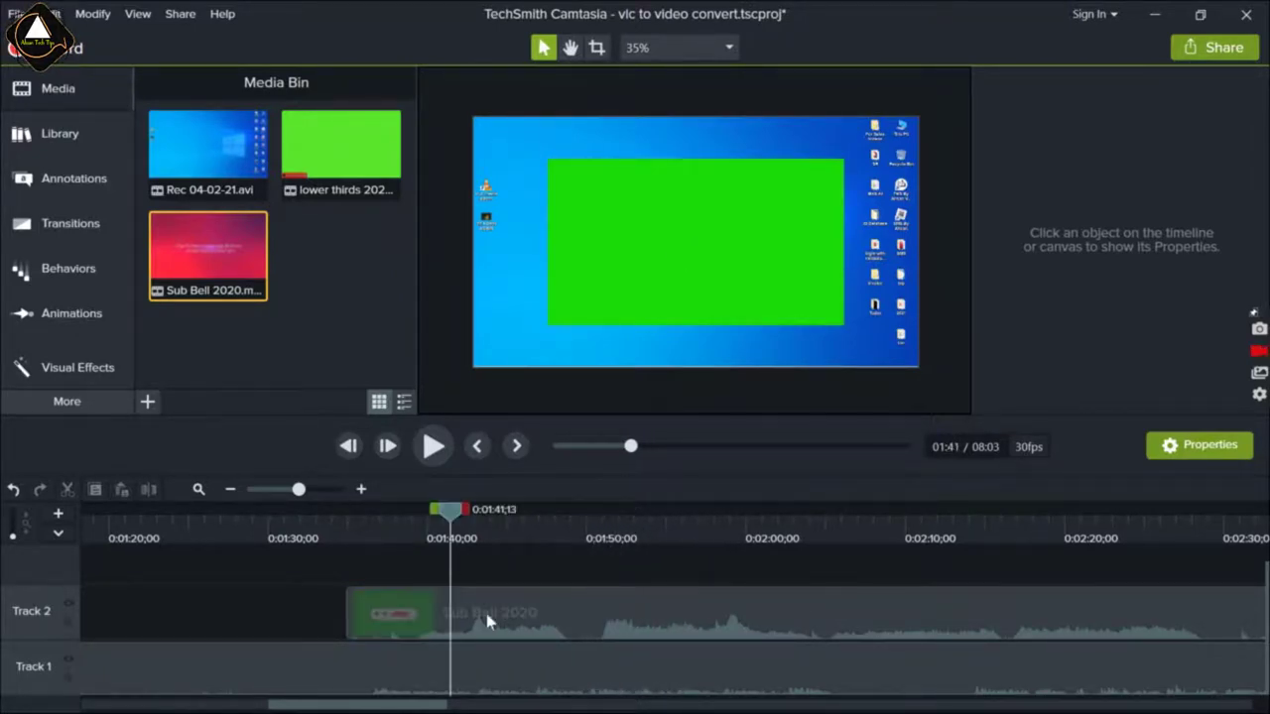
pyautogui.click(491, 620)
pyautogui.click(148, 490)
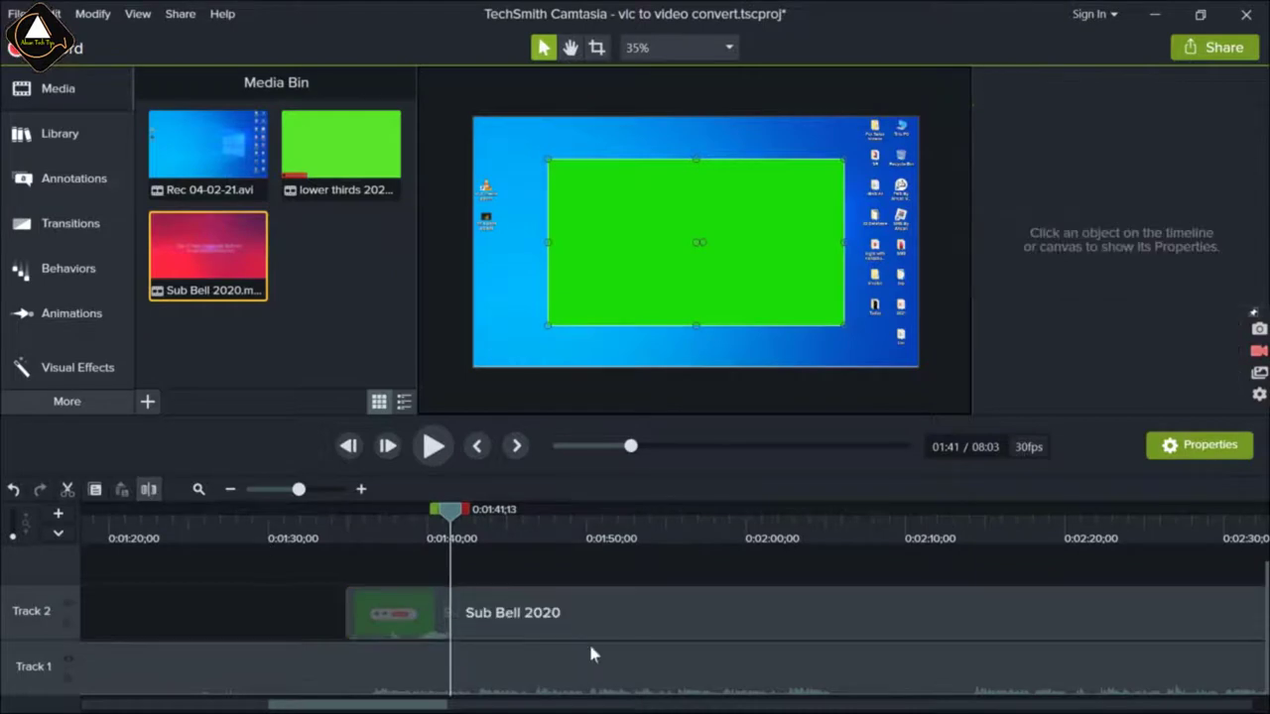
pyautogui.click(562, 620)
pyautogui.press('Delete')
# - Separate the audio from the trimmed Sub Bell 2020 clip on Track 2 and delete the audio clip on Track 3
pyautogui.click(447, 622)
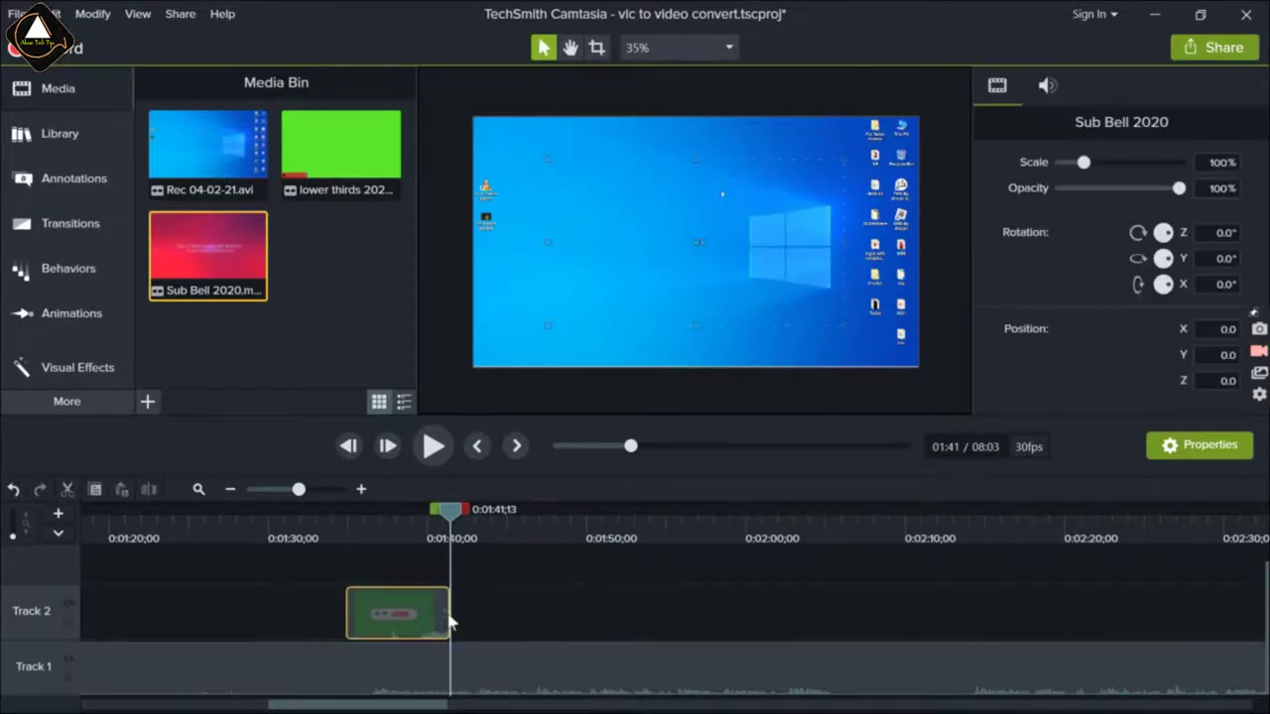
pyautogui.moveTo(451, 522); pyautogui.dragTo(378, 518)
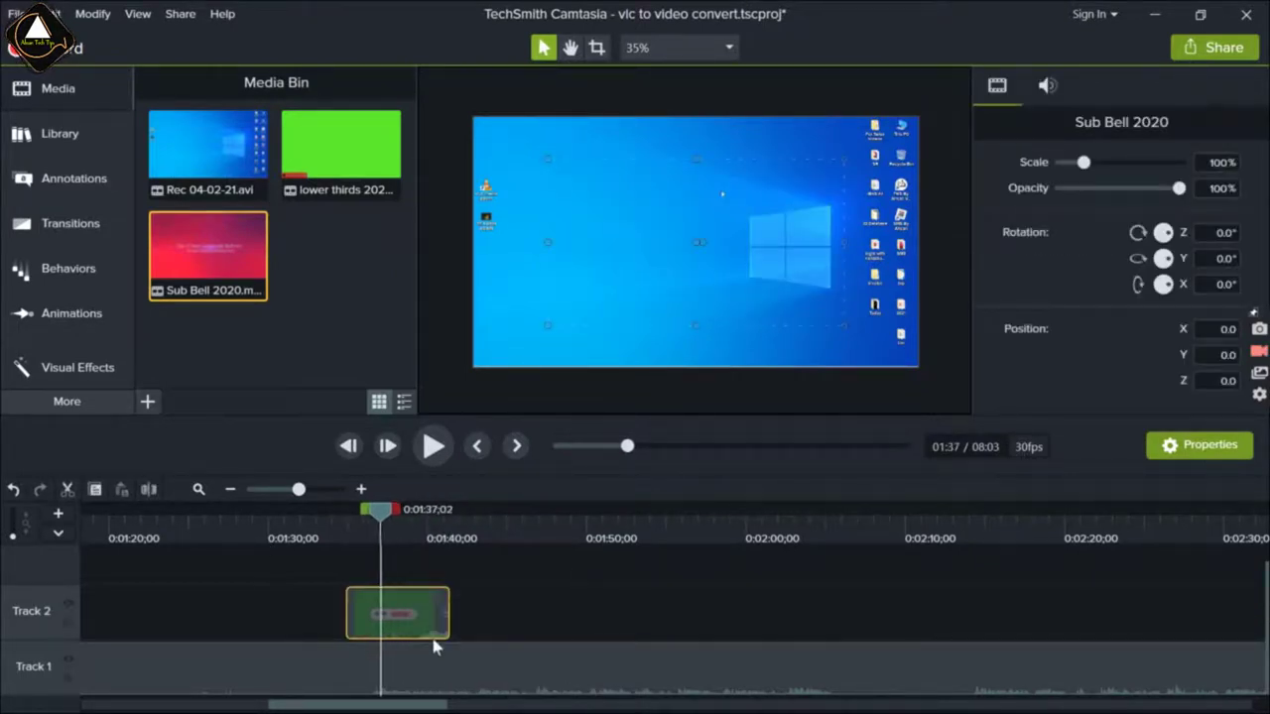
pyautogui.scroll(1, 434, 644)
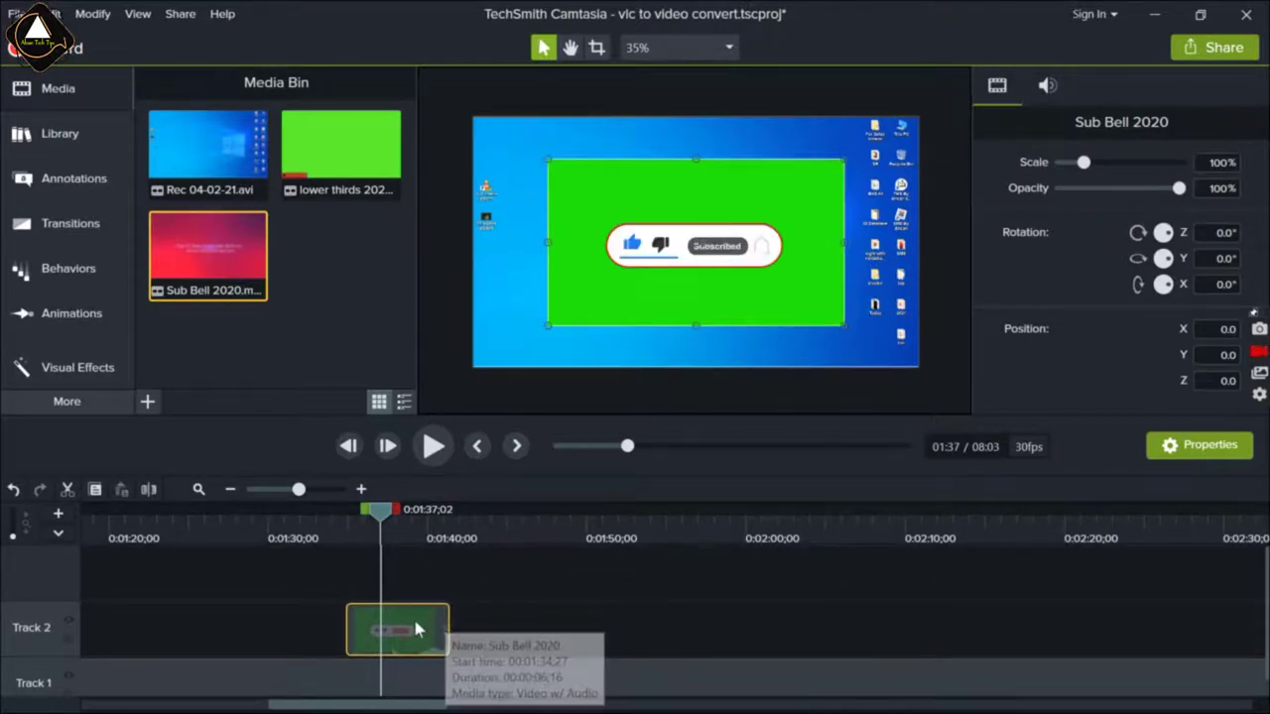
pyautogui.rightClick(416, 625)
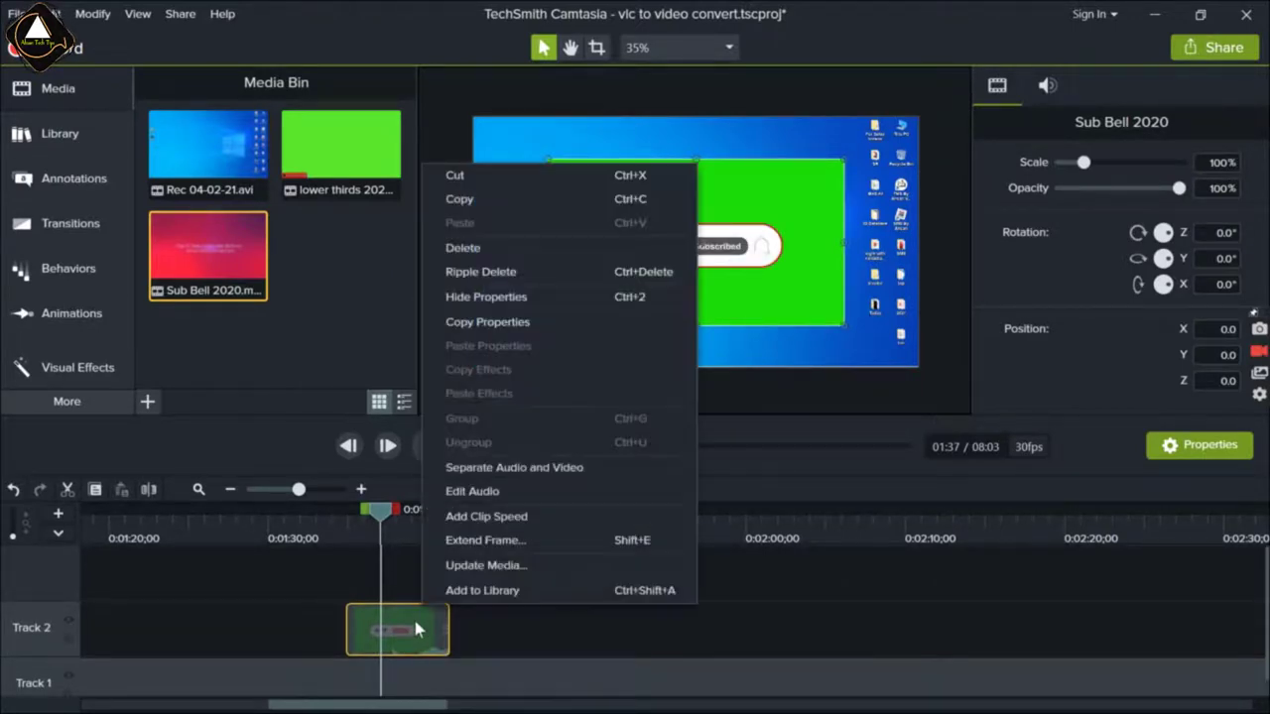
pyautogui.click(577, 468)
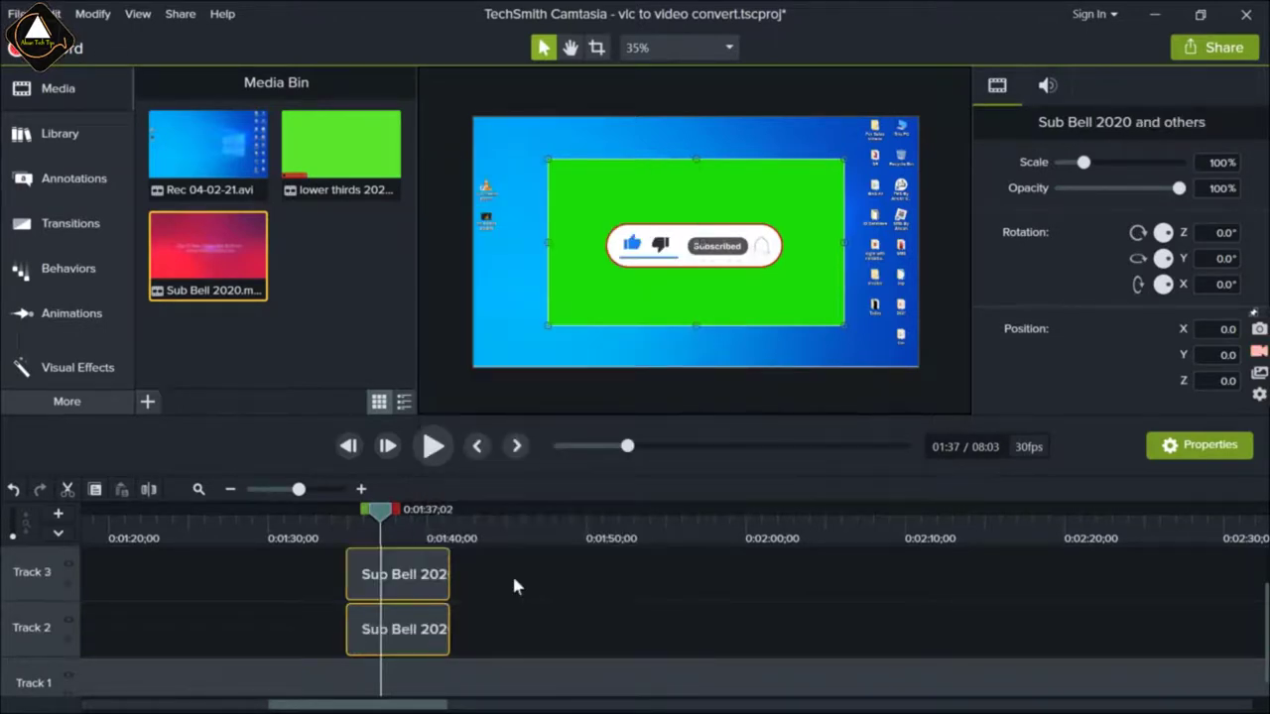
pyautogui.click(512, 584)
pyautogui.click(420, 580)
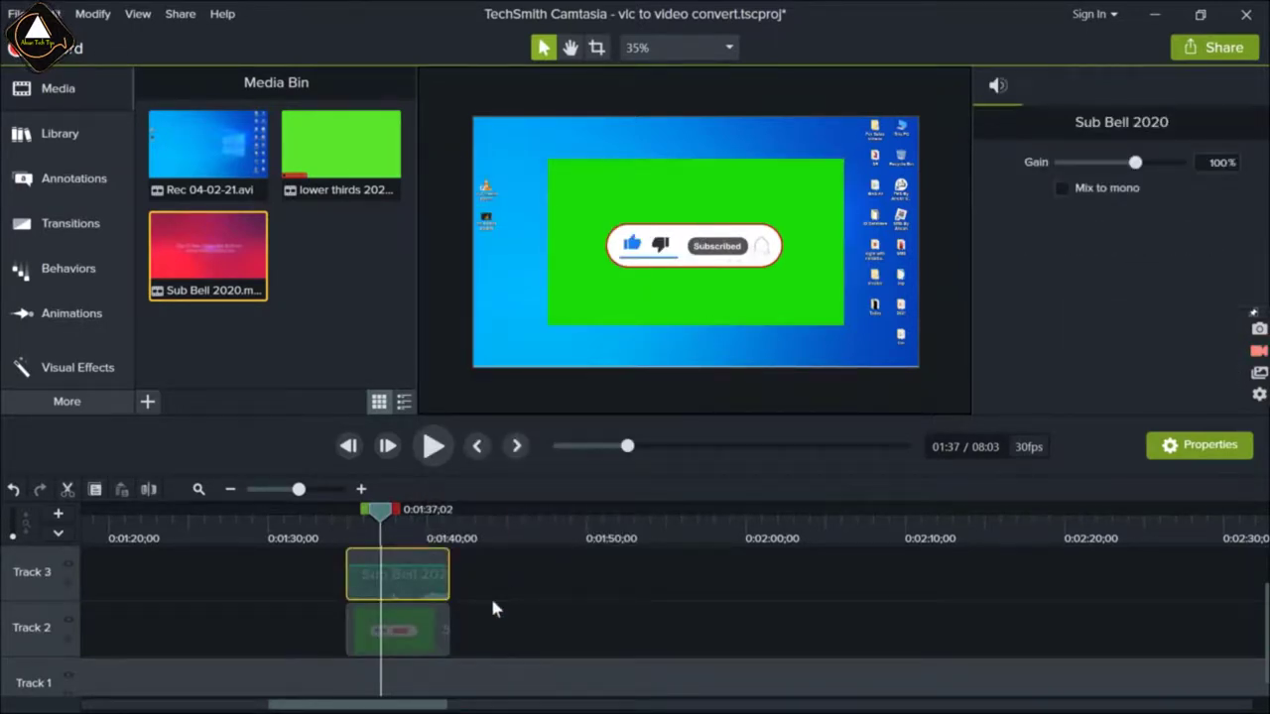
pyautogui.press('Delete')
# - Apply the Remove a Color effect to the Sub Bell 2020 clip and sample its green background as the color
pyautogui.click(441, 624)
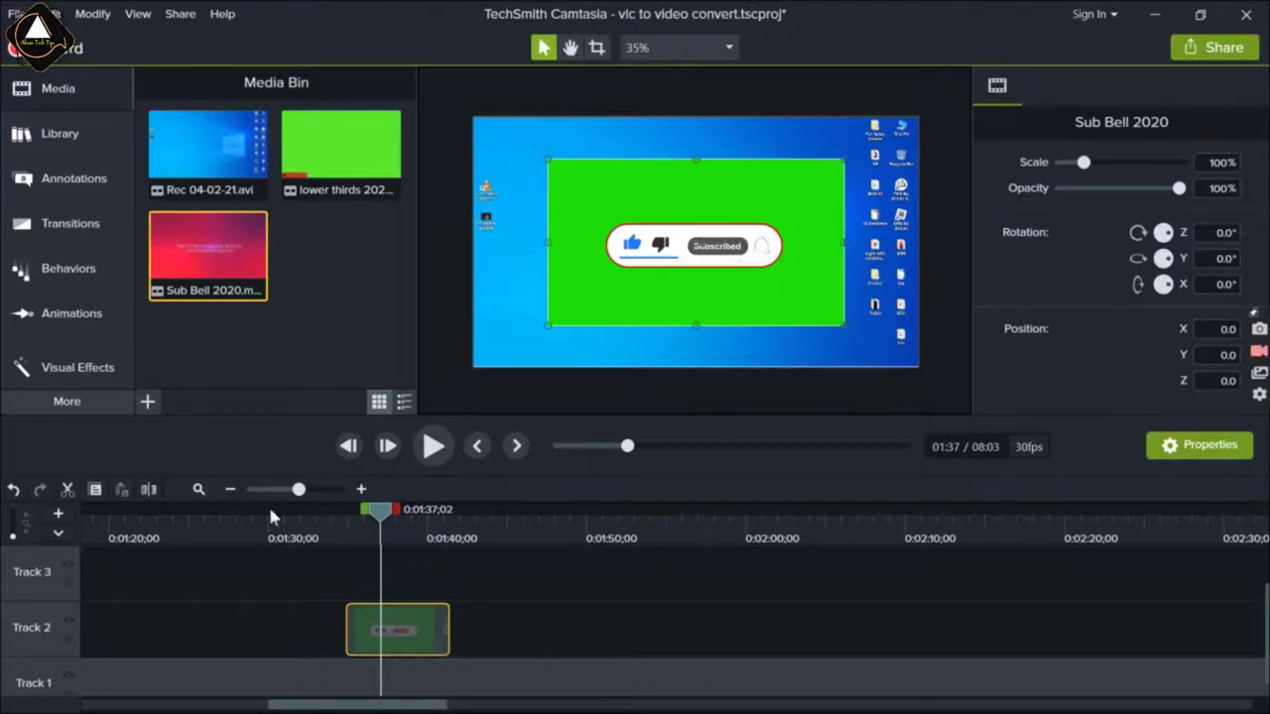
pyautogui.click(106, 371)
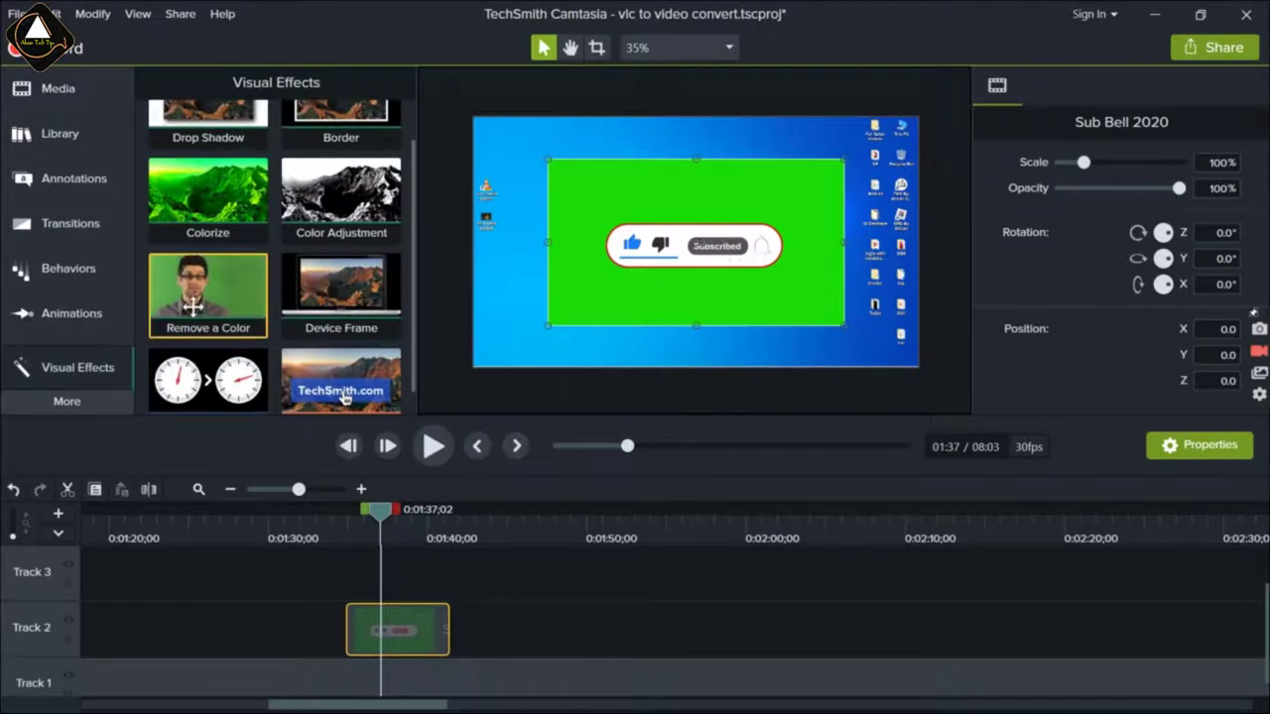
pyautogui.moveTo(196, 290); pyautogui.dragTo(402, 631)
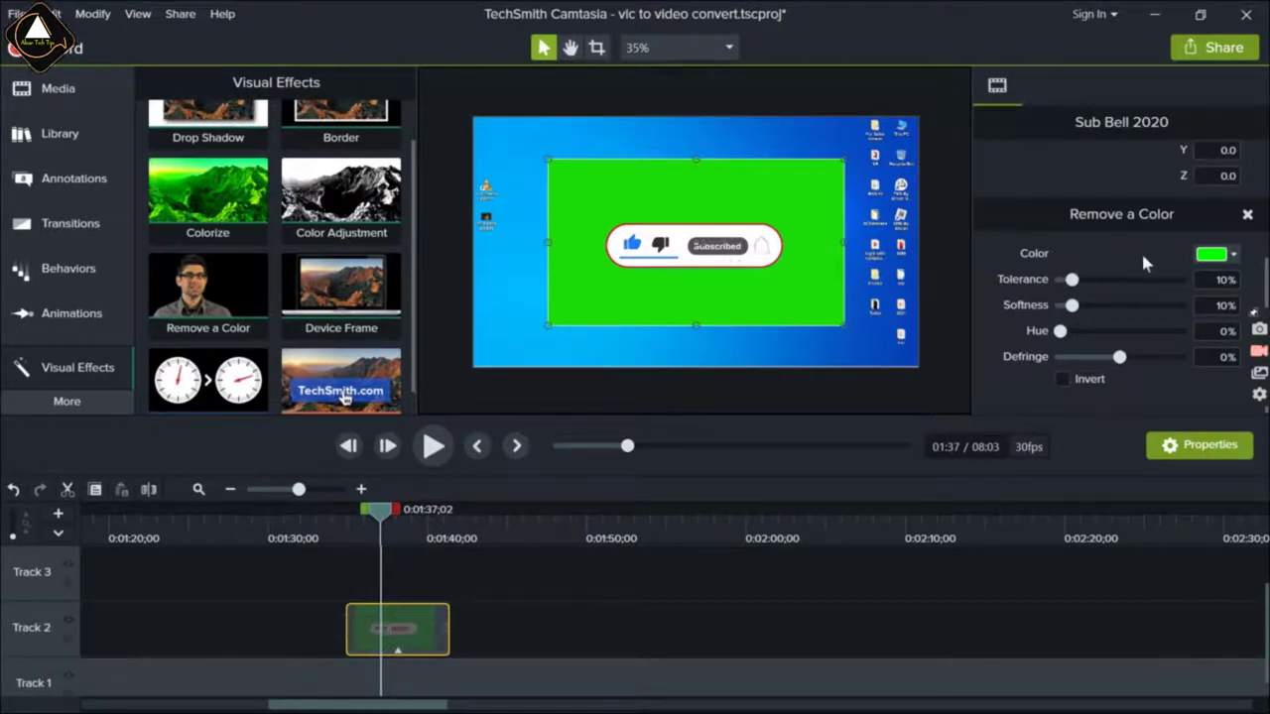
pyautogui.click(1235, 258)
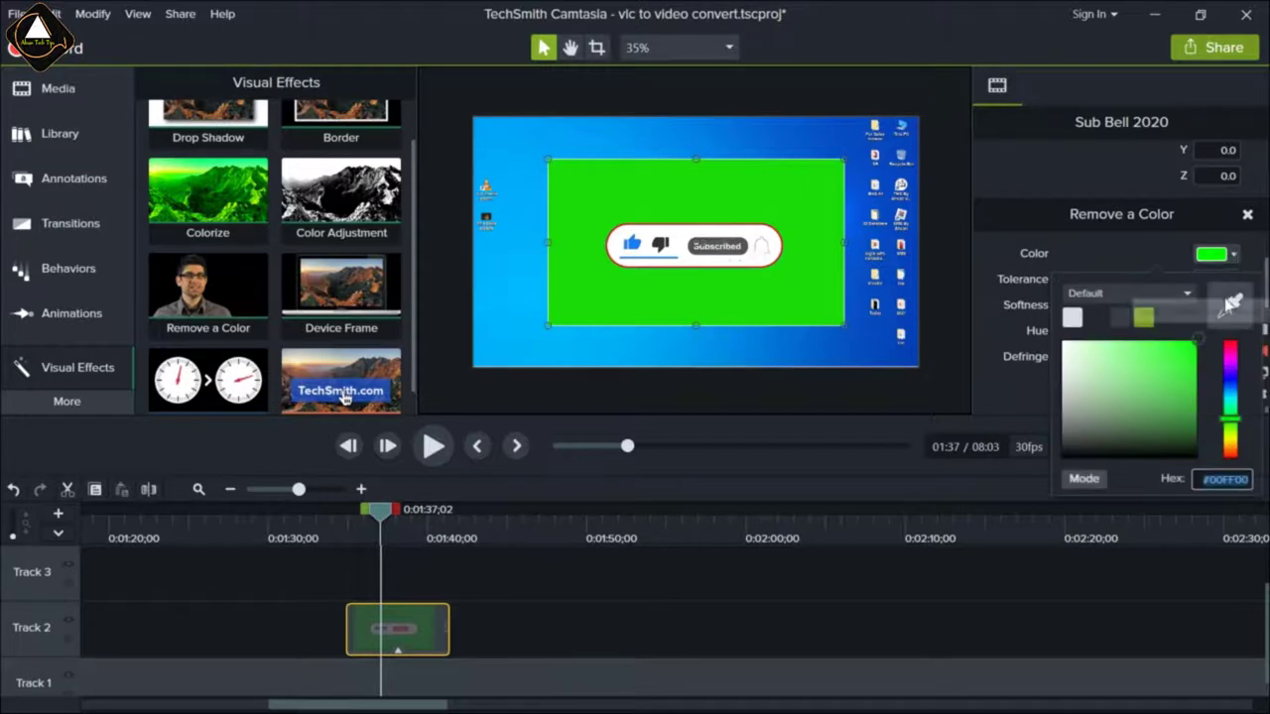
pyautogui.click(1235, 301)
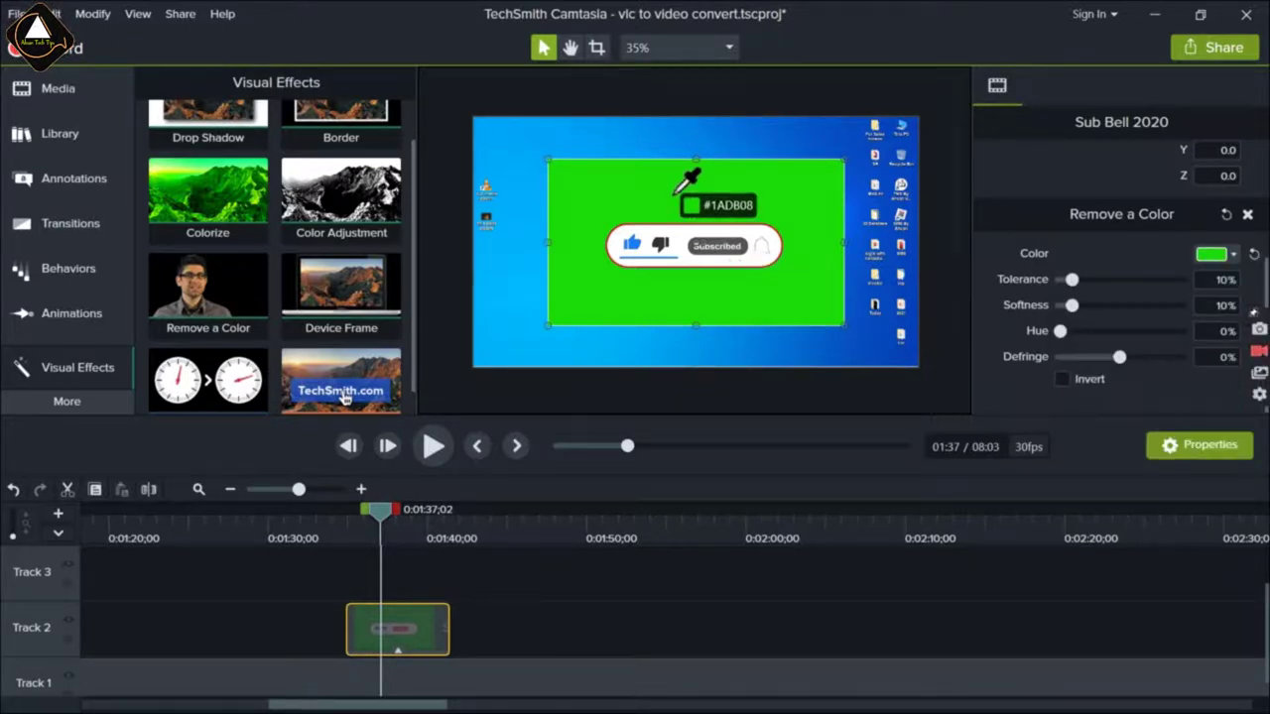
pyautogui.click(676, 193)
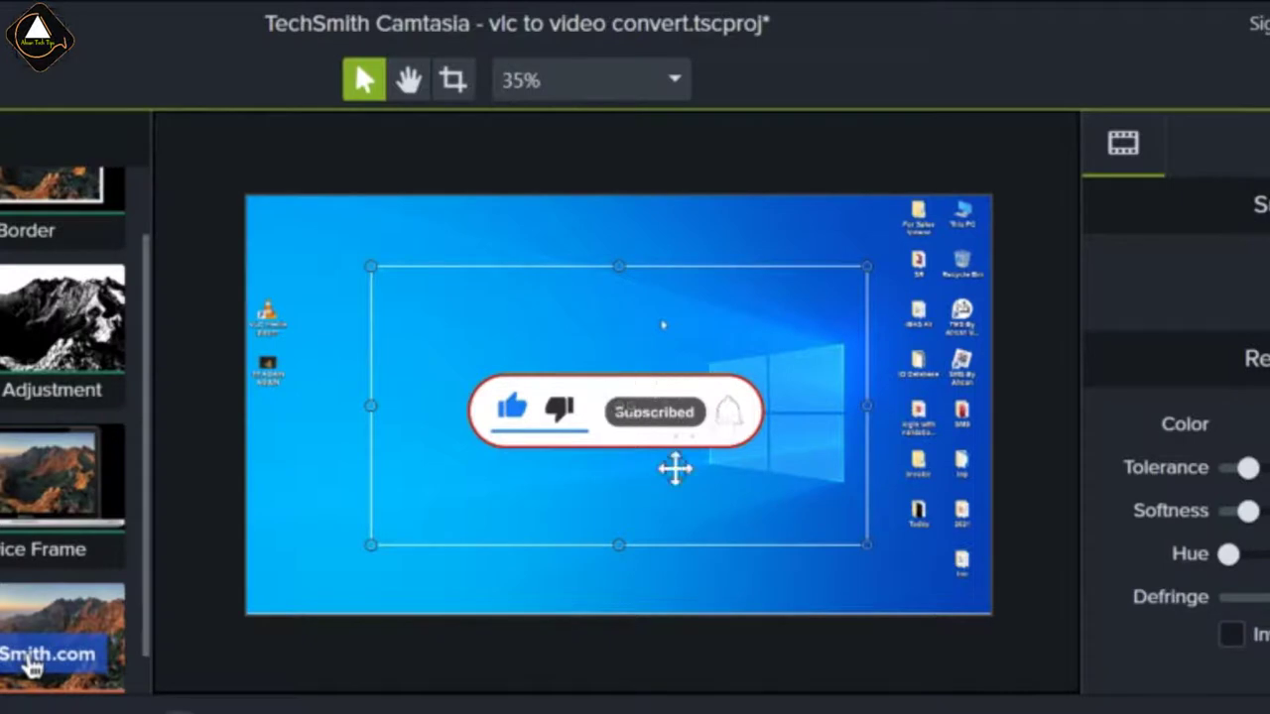
# - Crop the Sub Bell 2020 clip on all four sides closely around the subscribe button
pyautogui.click(454, 81)
pyautogui.moveTo(619, 266); pyautogui.dragTo(621, 367)
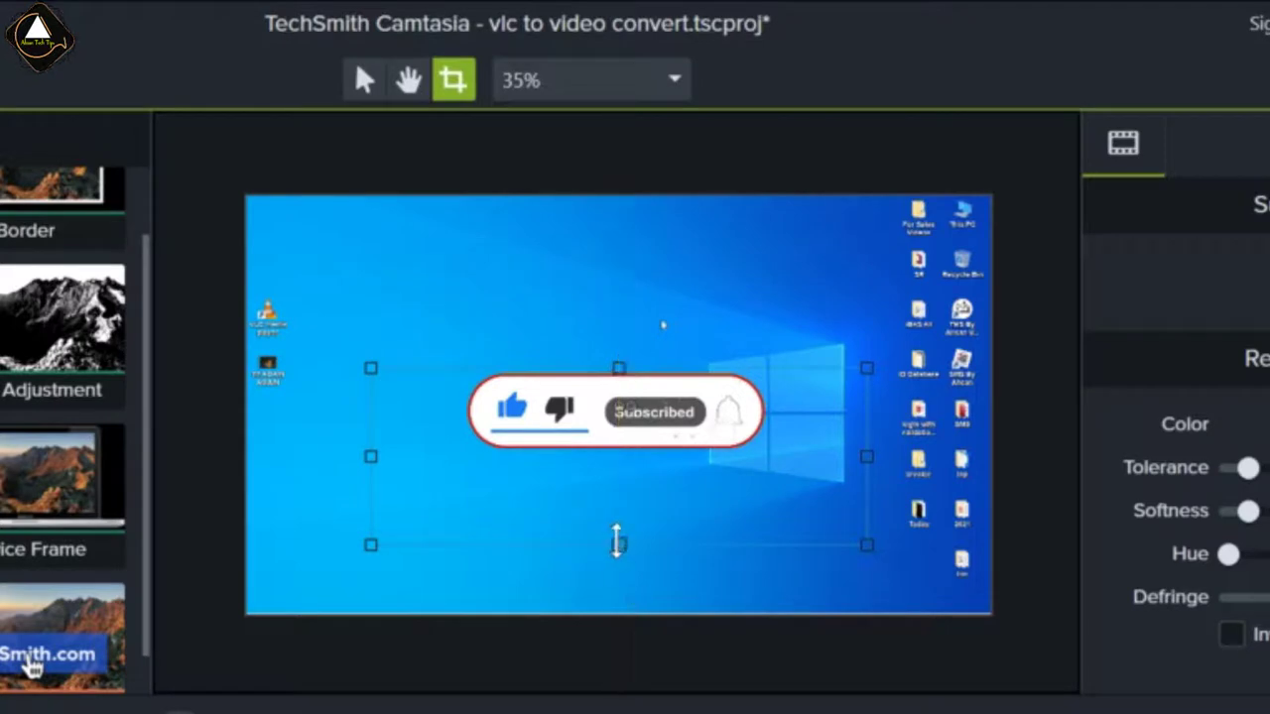
pyautogui.moveTo(618, 545); pyautogui.dragTo(619, 452)
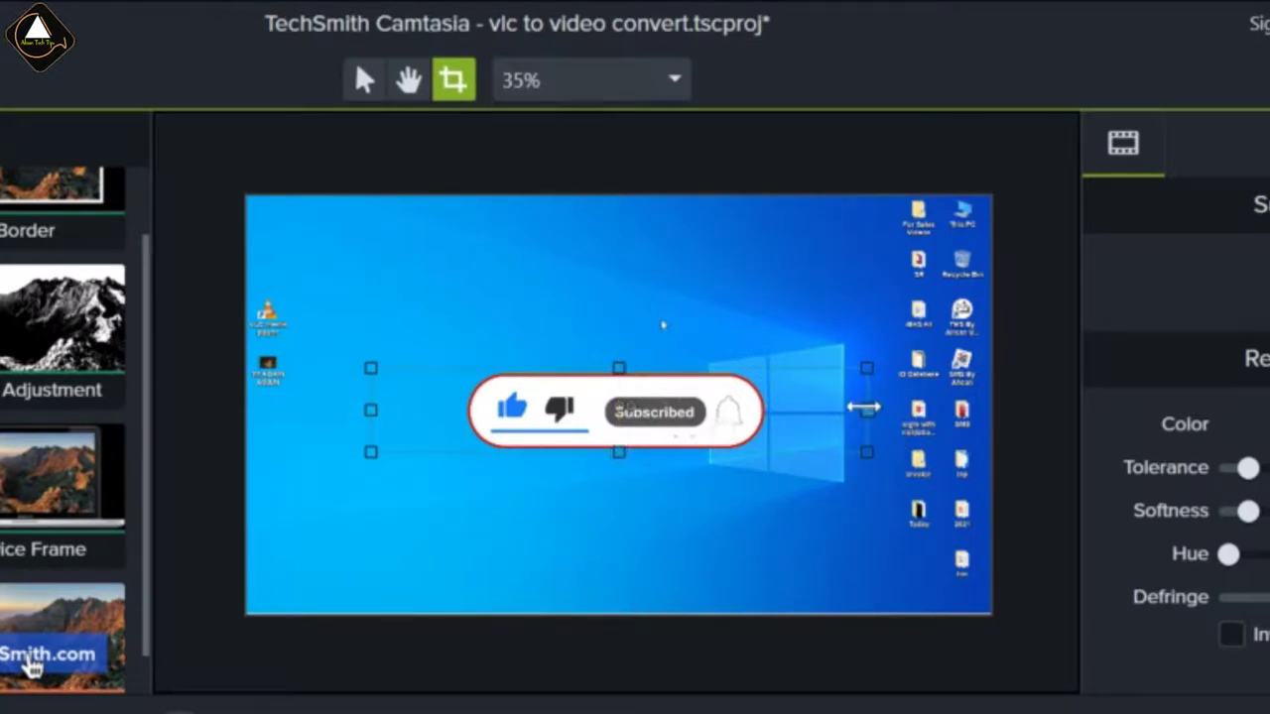
pyautogui.moveTo(866, 410); pyautogui.dragTo(777, 409)
pyautogui.moveTo(368, 416); pyautogui.dragTo(461, 407)
pyautogui.click(363, 79)
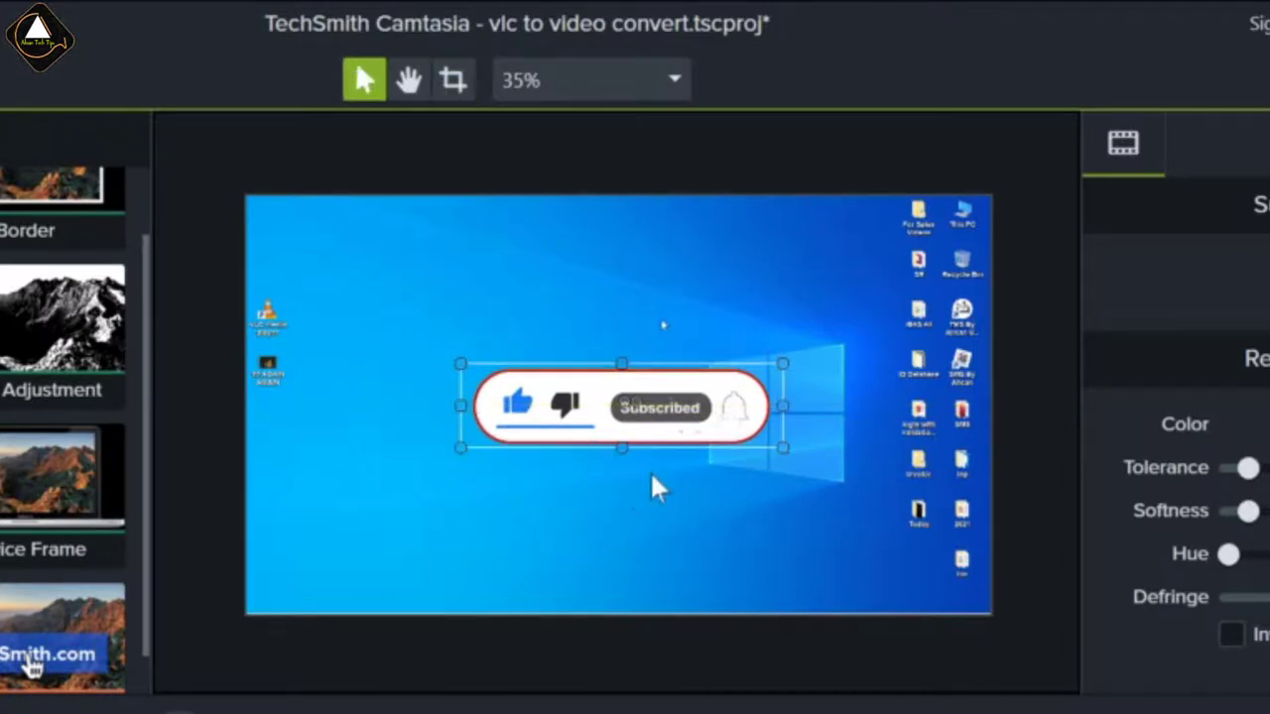
# - Scale the subscribe button to about 45% and place it at the bottom center of the canvas, about X 3.2, Y -486
pyautogui.moveTo(663, 397); pyautogui.dragTo(743, 566)
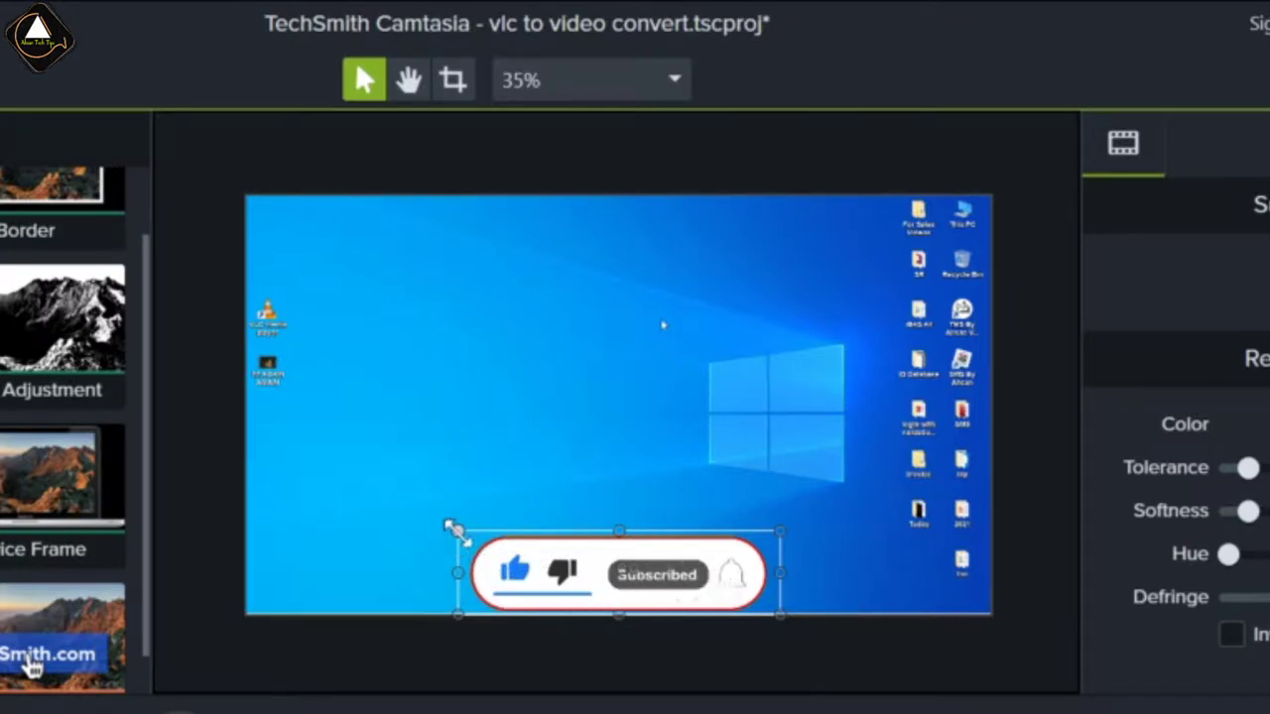
pyautogui.moveTo(458, 530); pyautogui.dragTo(632, 576)
pyautogui.moveTo(764, 593); pyautogui.dragTo(674, 593)
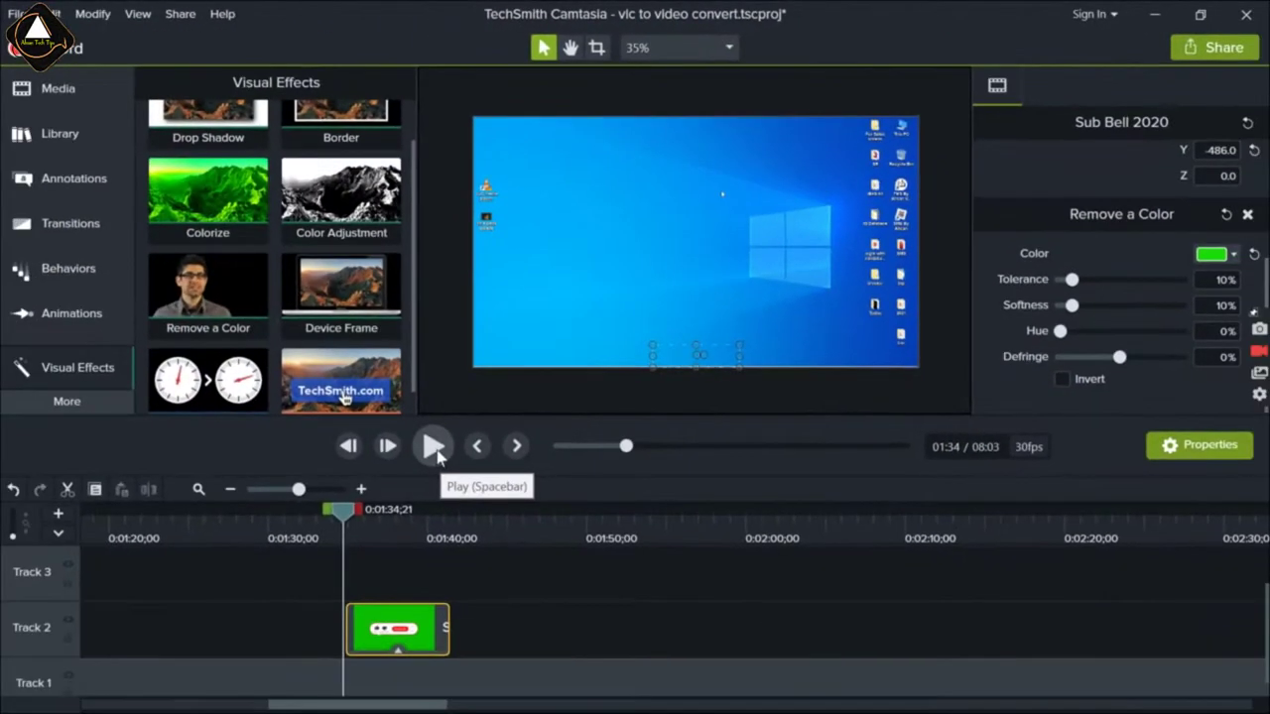
# - Preview the keyed subscribe button over the recording from 0:01:34;21 to 0:01:37;12
pyautogui.click(436, 448)
pyautogui.click(435, 448)
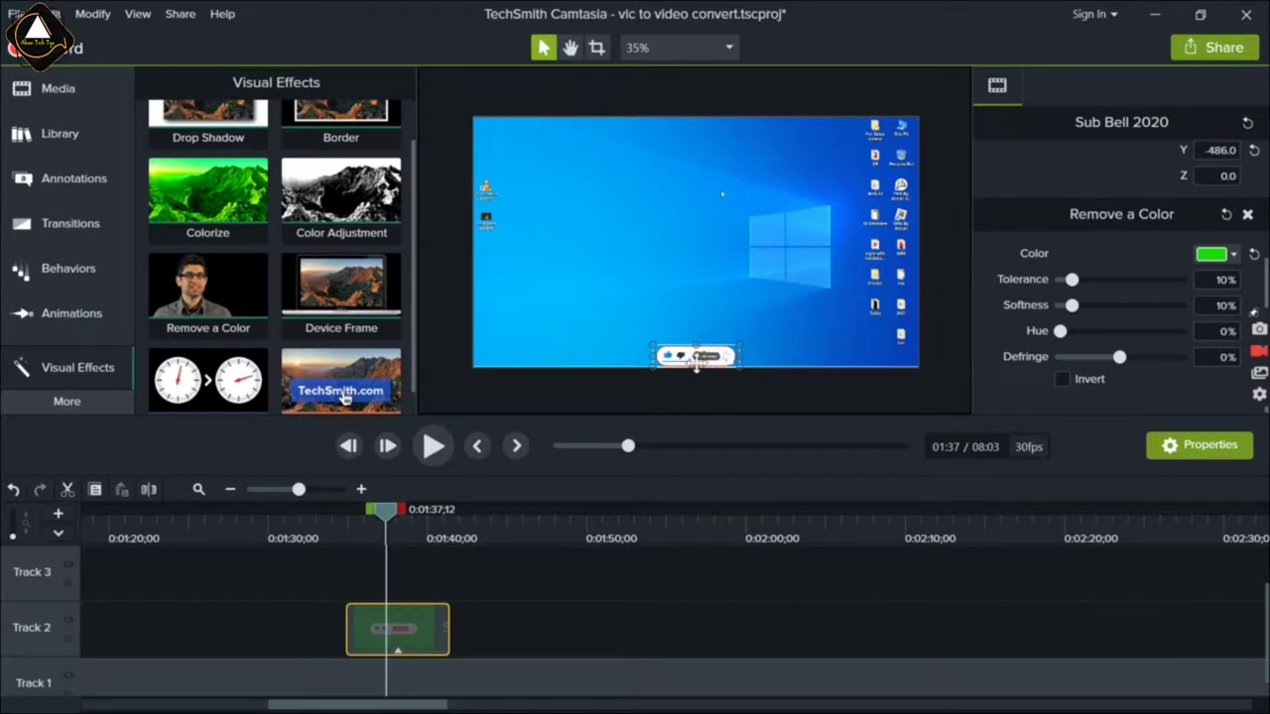
pyautogui.scroll(-1, 461, 630)
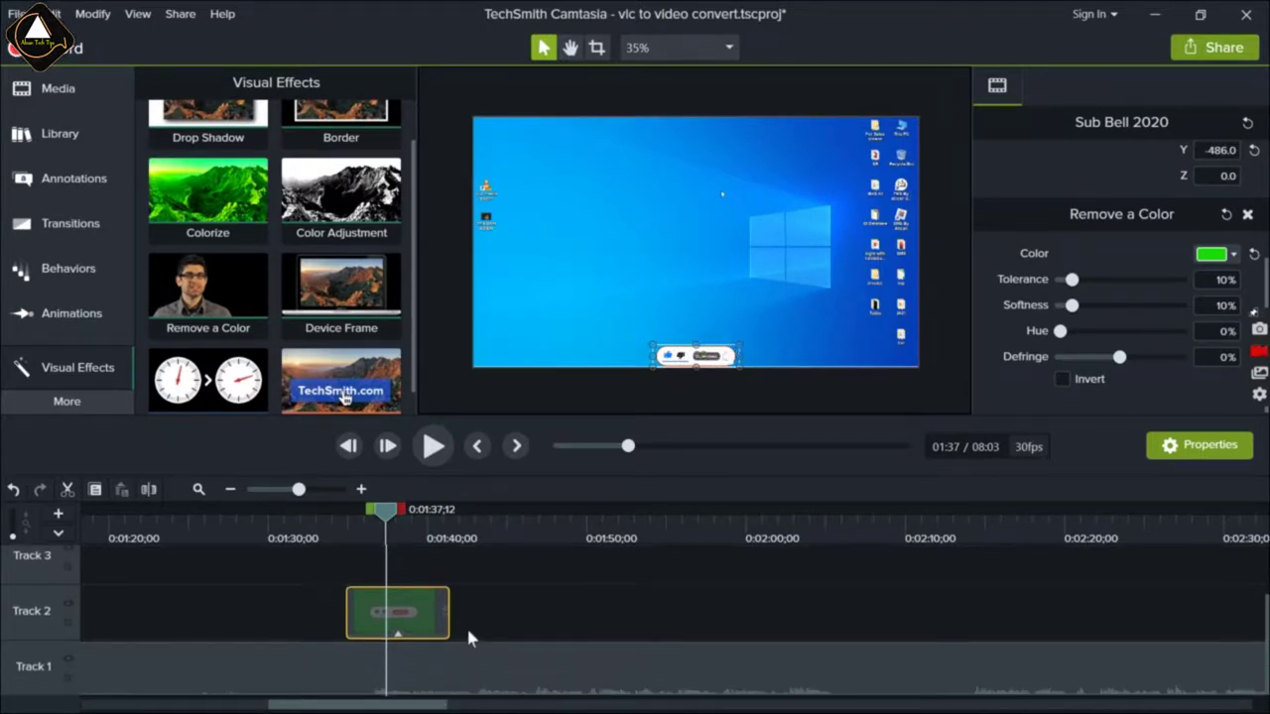
pyautogui.click(444, 607)
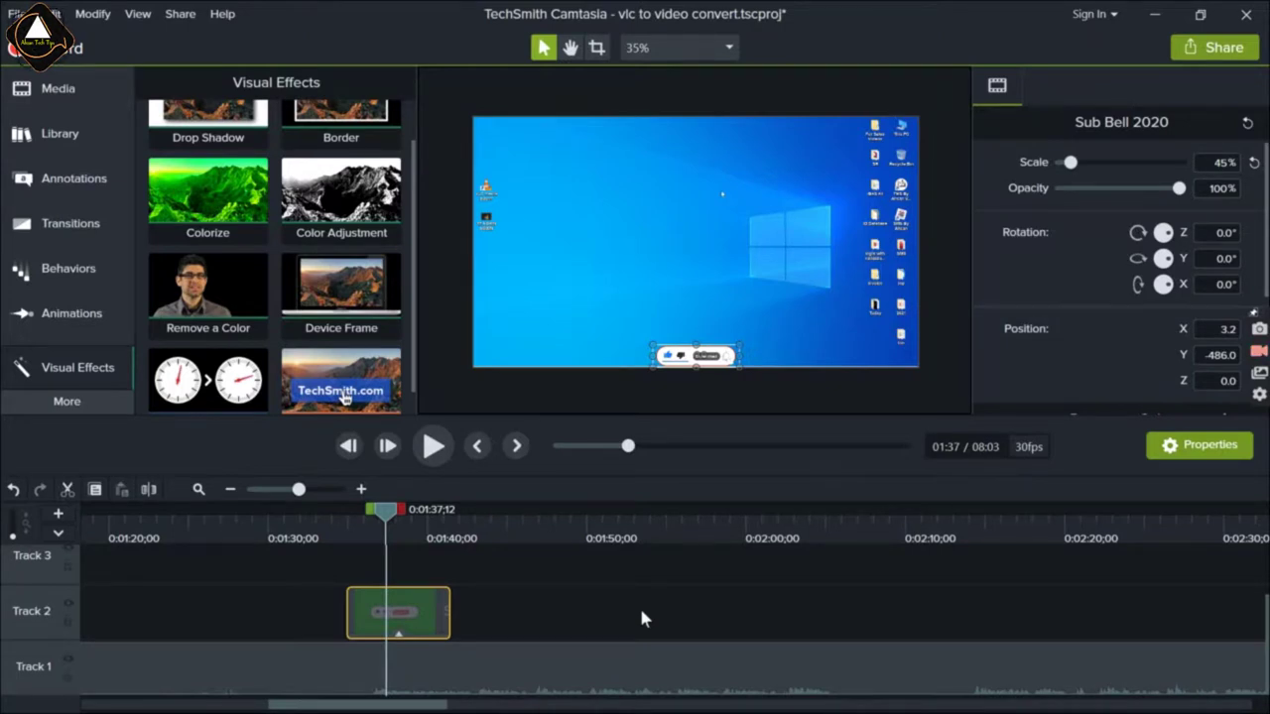
pyautogui.rightClick(437, 624)
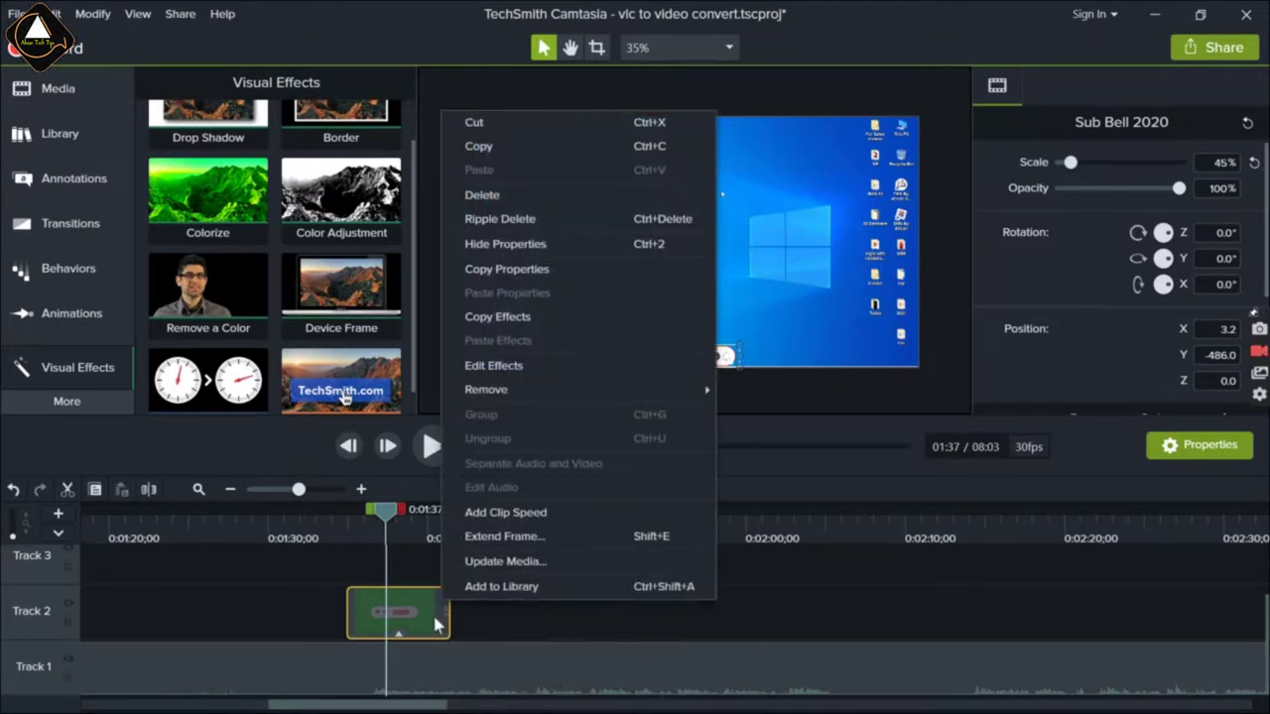
pyautogui.click(570, 586)
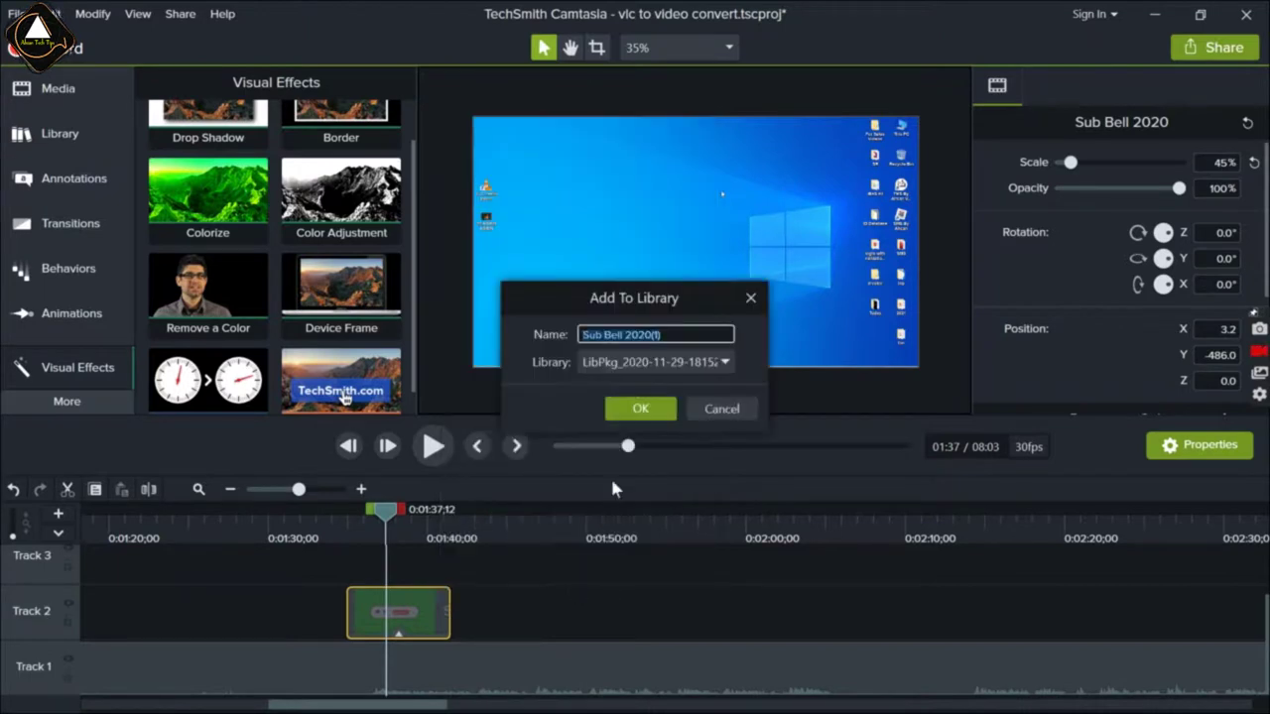
pyautogui.click(692, 339)
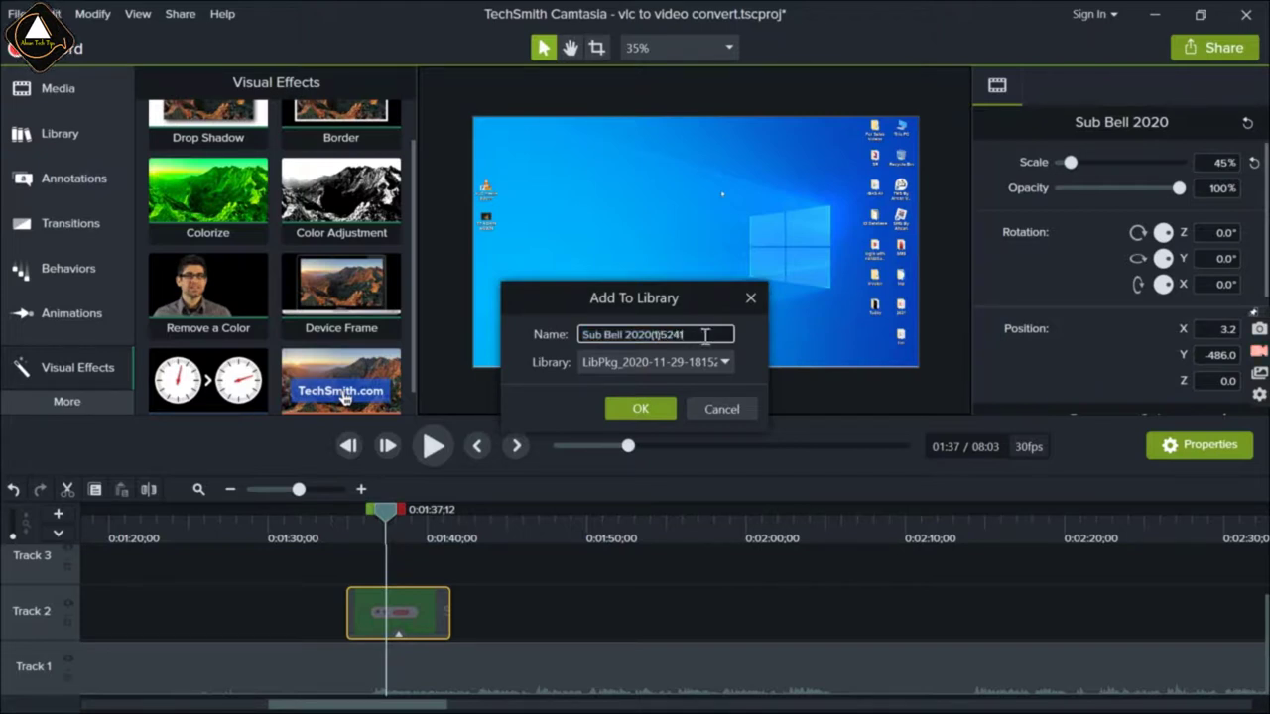
pyautogui.click(639, 409)
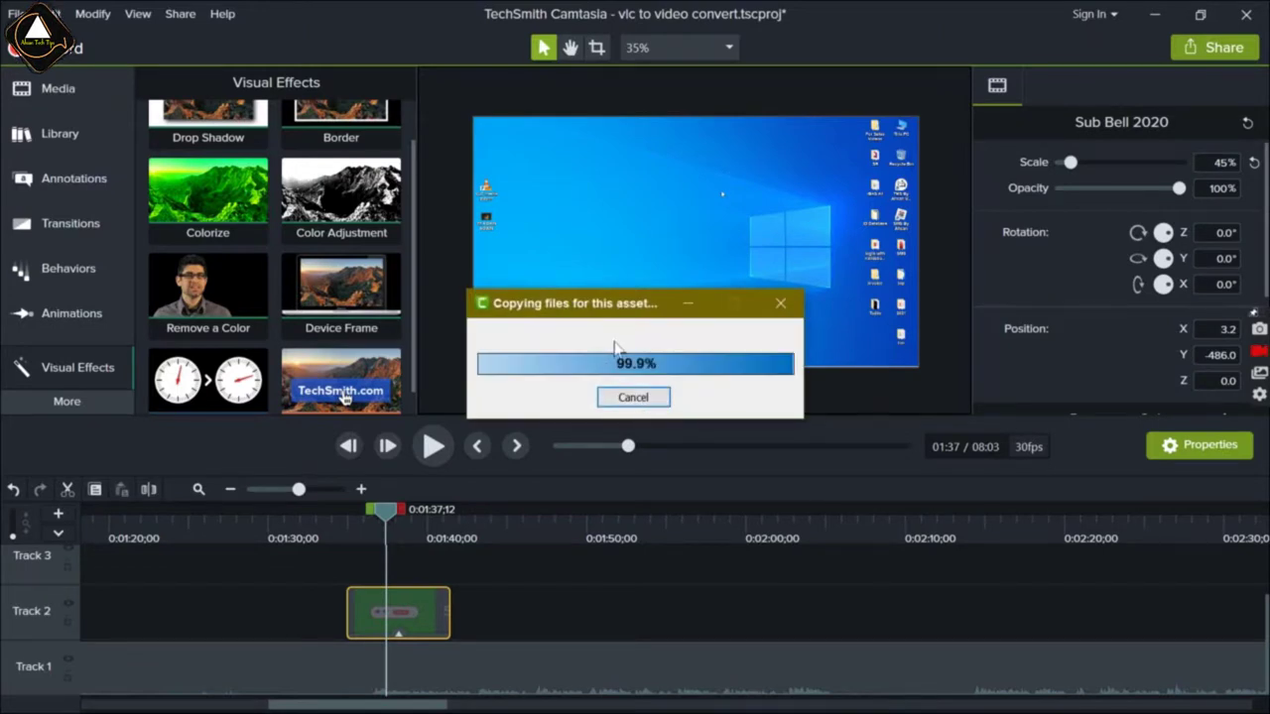
# - Place the Sub Bell 2020(1)5241 library asset on Track 2 at the start of the timeline, 0:00:00;00
pyautogui.moveTo(243, 335)
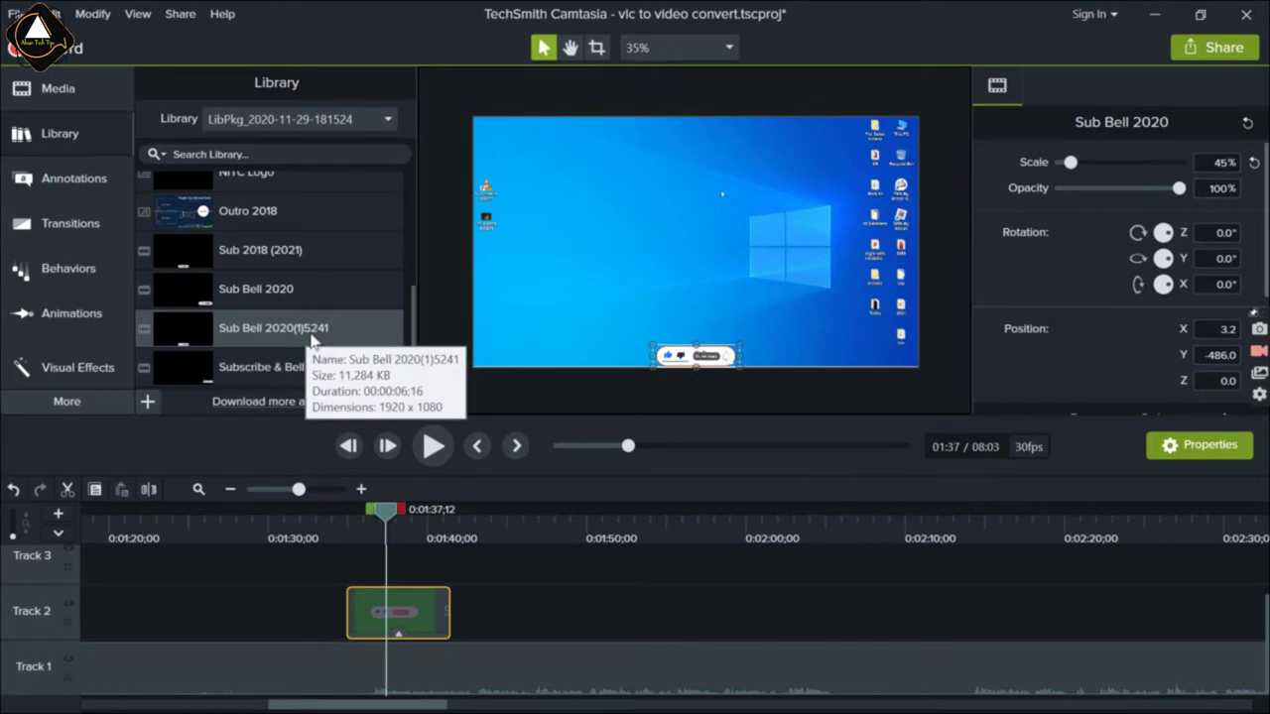
pyautogui.click(489, 614)
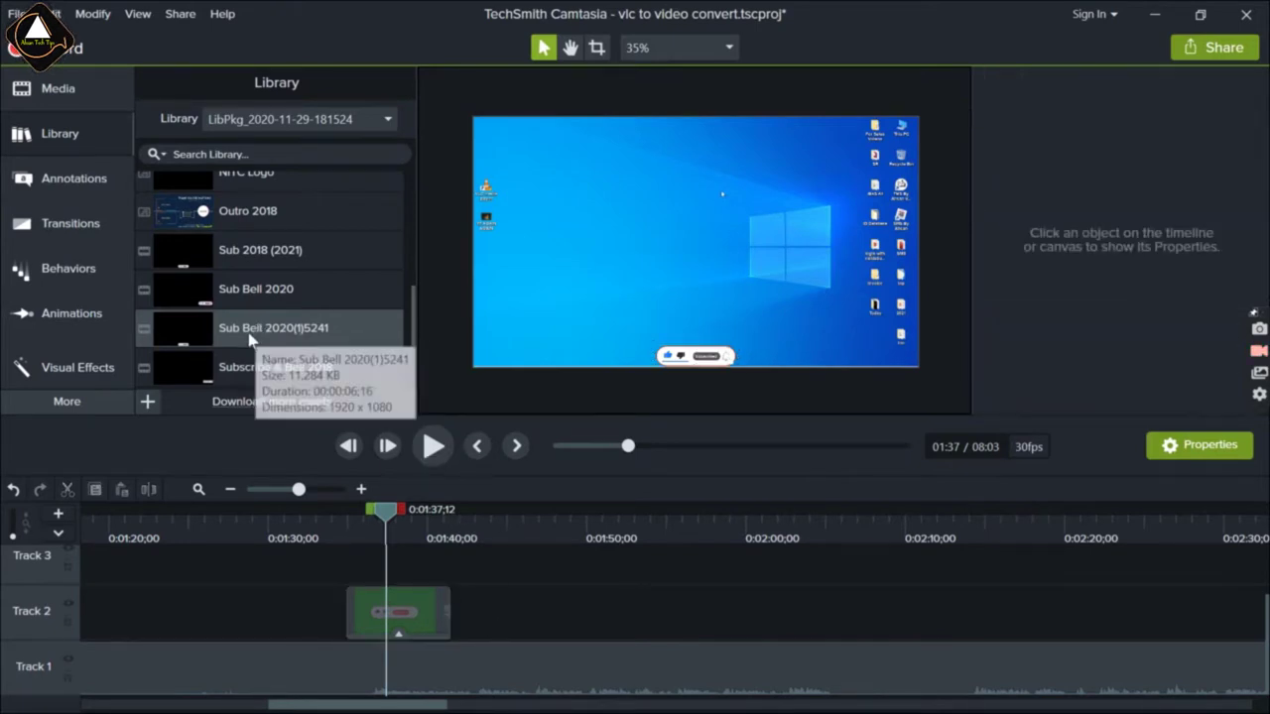
pyautogui.moveTo(371, 518); pyautogui.dragTo(65, 526)
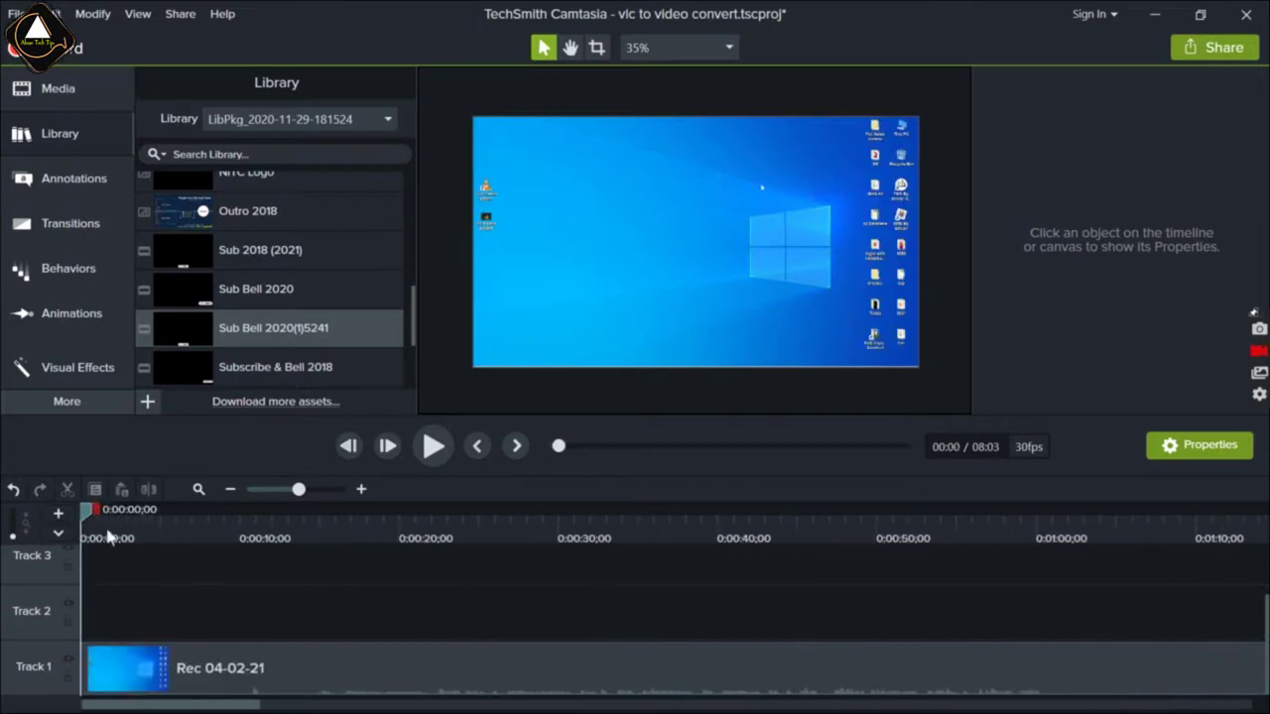
pyautogui.moveTo(215, 330); pyautogui.dragTo(52, 621)
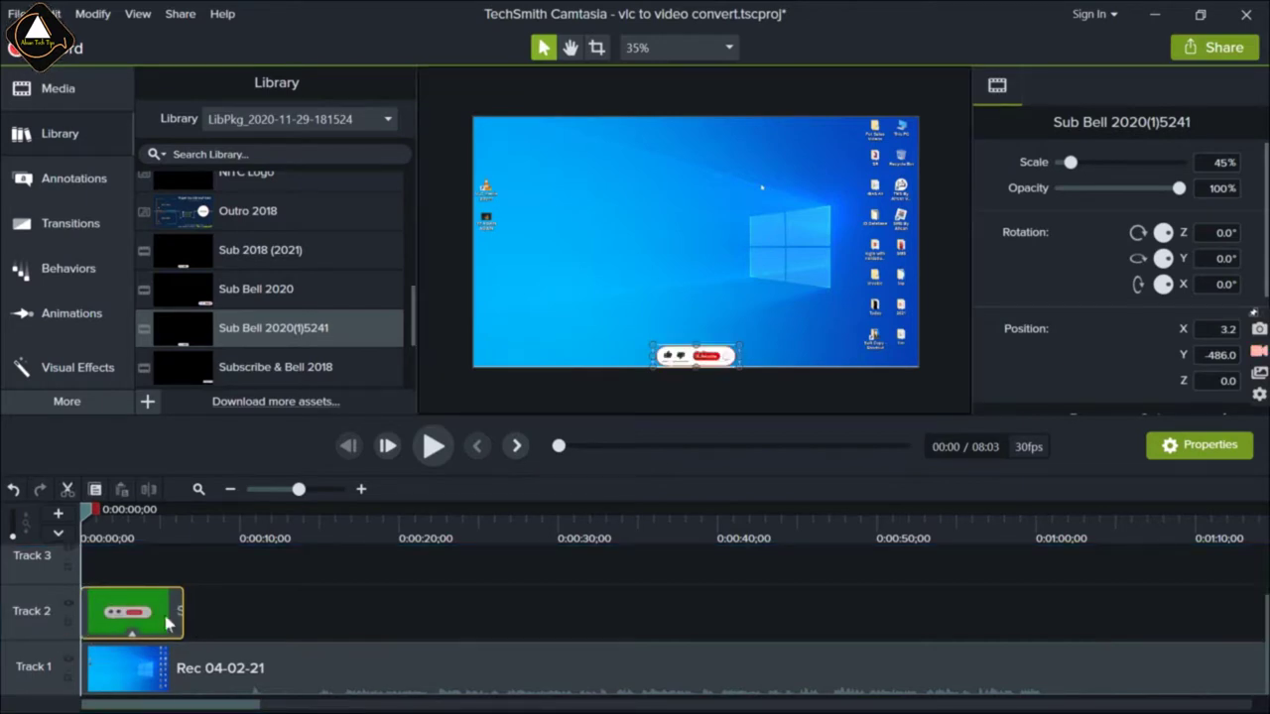